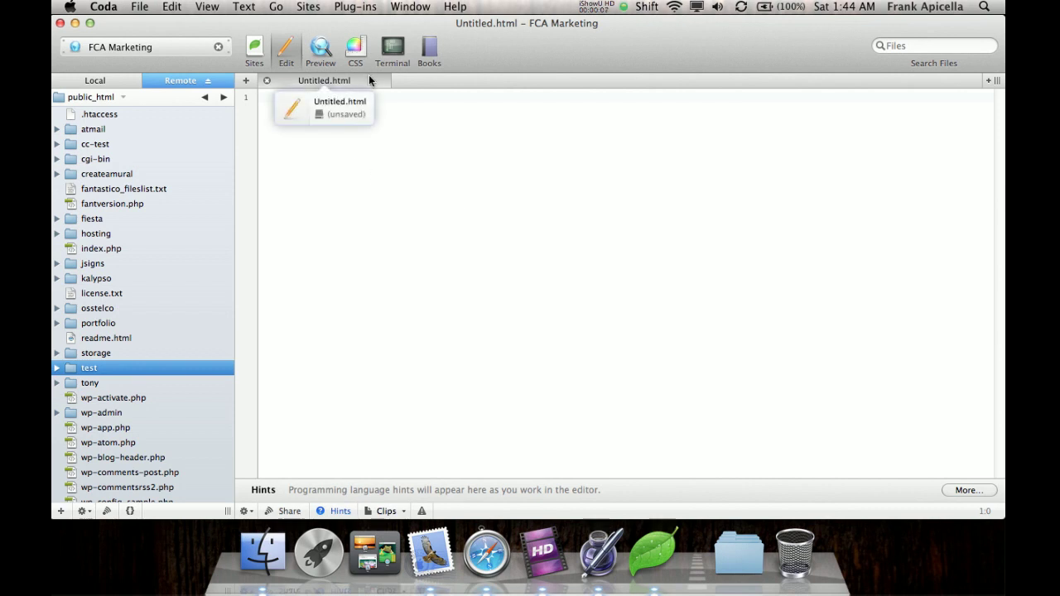
Open the remote test folder on the FCA Marketing site to list its WordPress files.
left_click(368, 177)
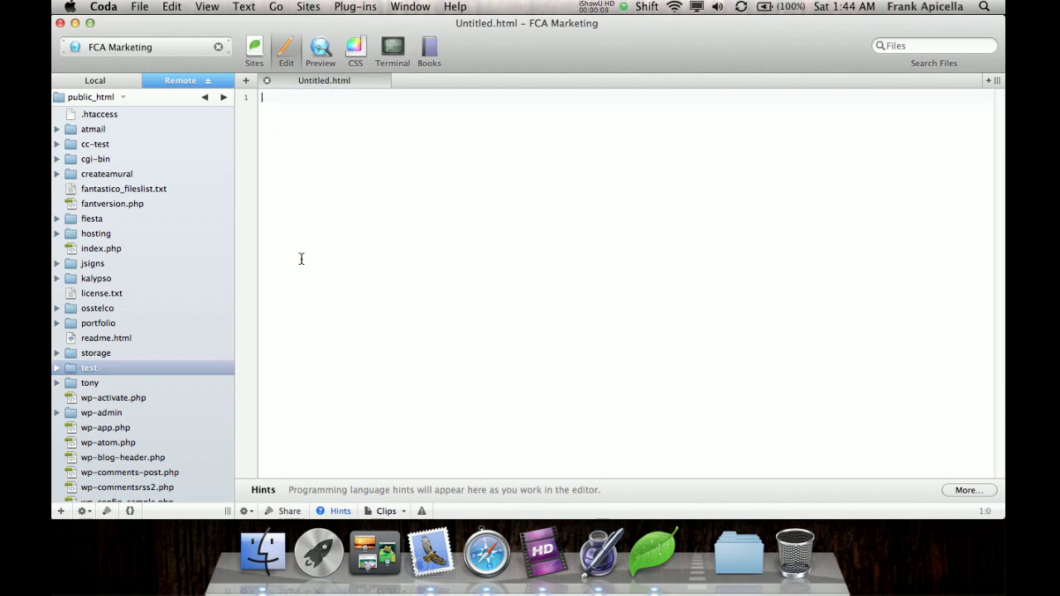
double_click(111, 368)
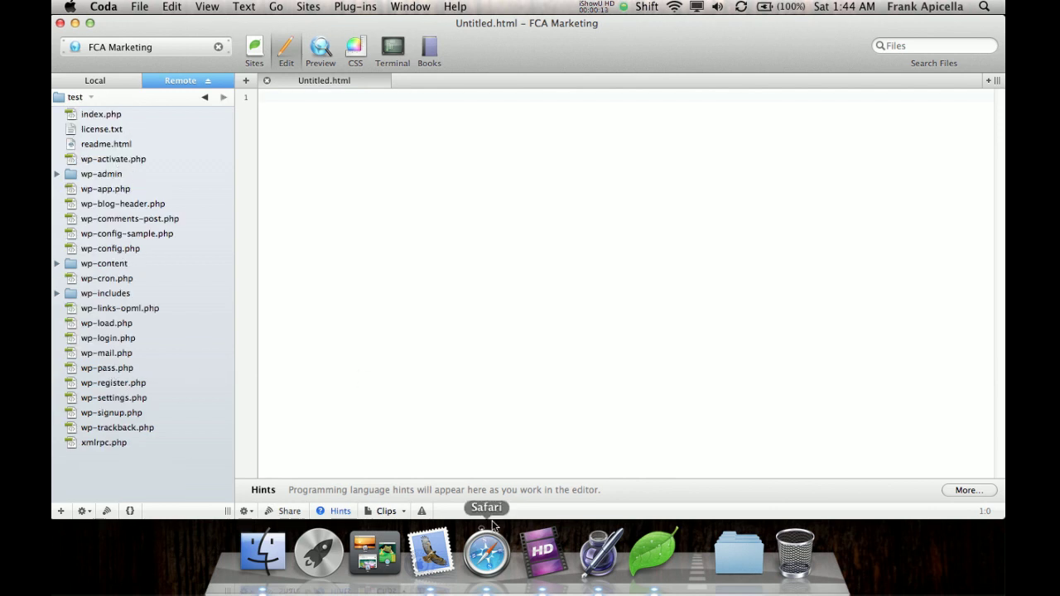
Quit Safari and relaunch it through Spotlight.
left_click(487, 553)
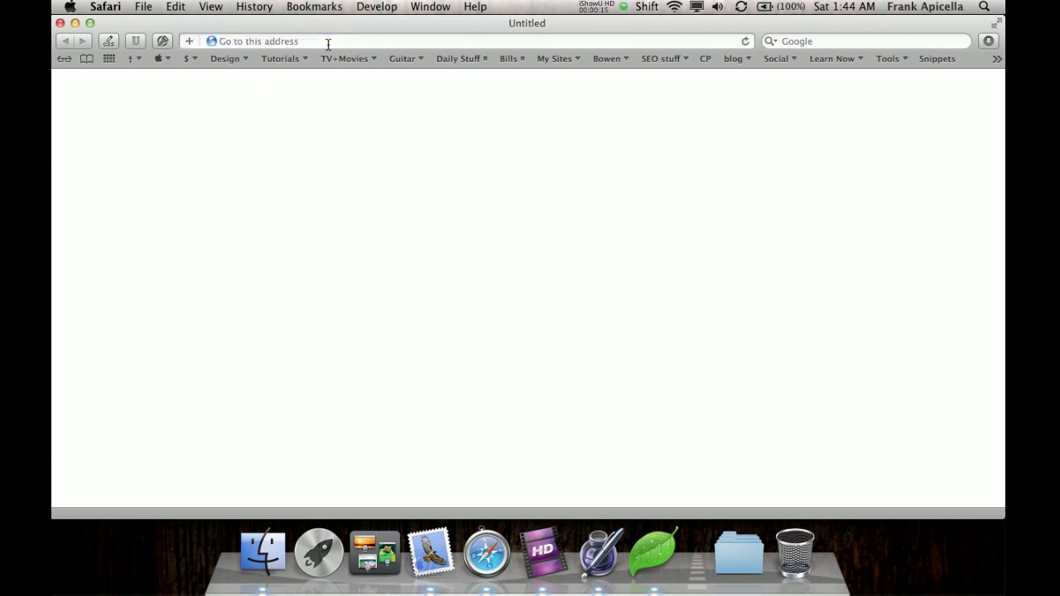
left_click(326, 41)
type("F")
key("super+n")
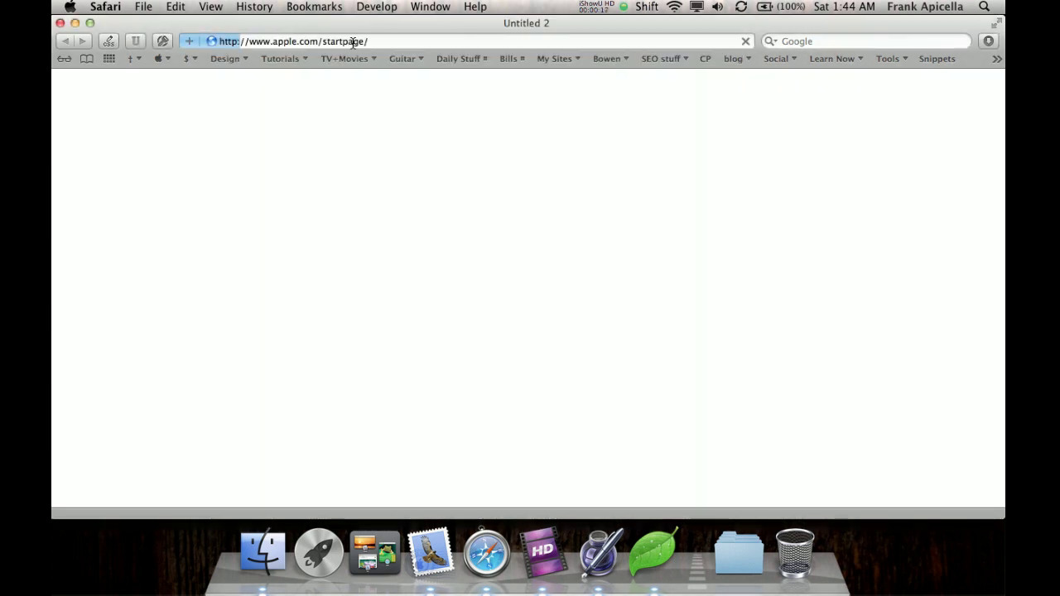
key("super+w")
key("super+q")
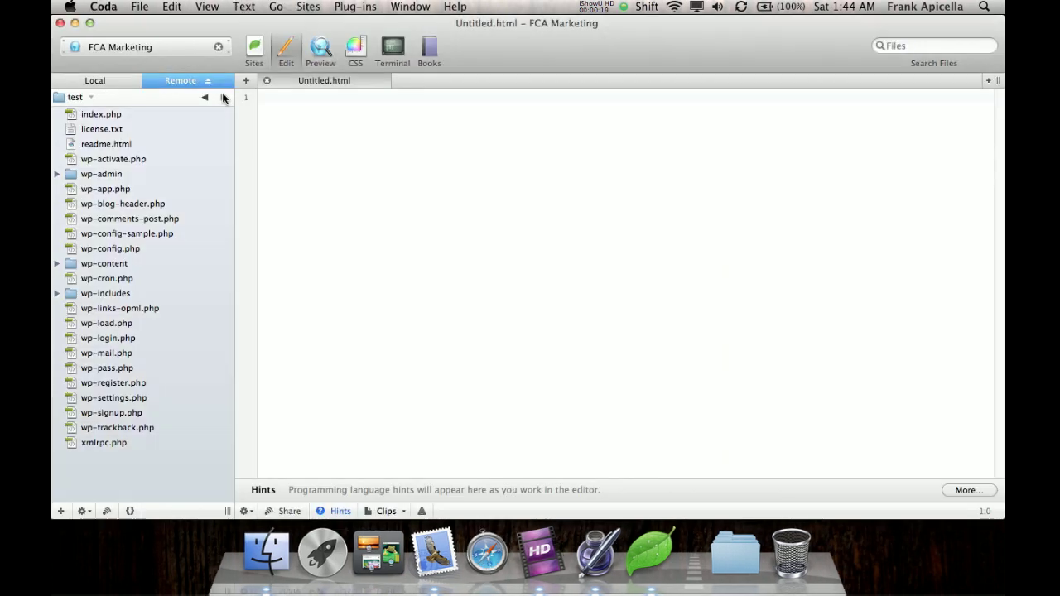
key("super+space")
type("sa")
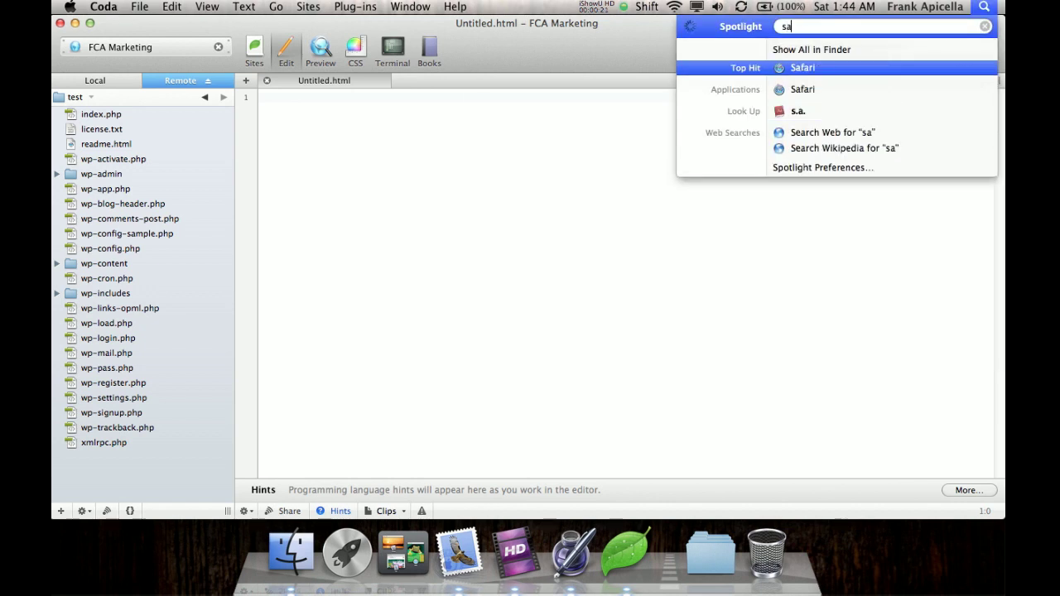
type("rfari")
key("Return")
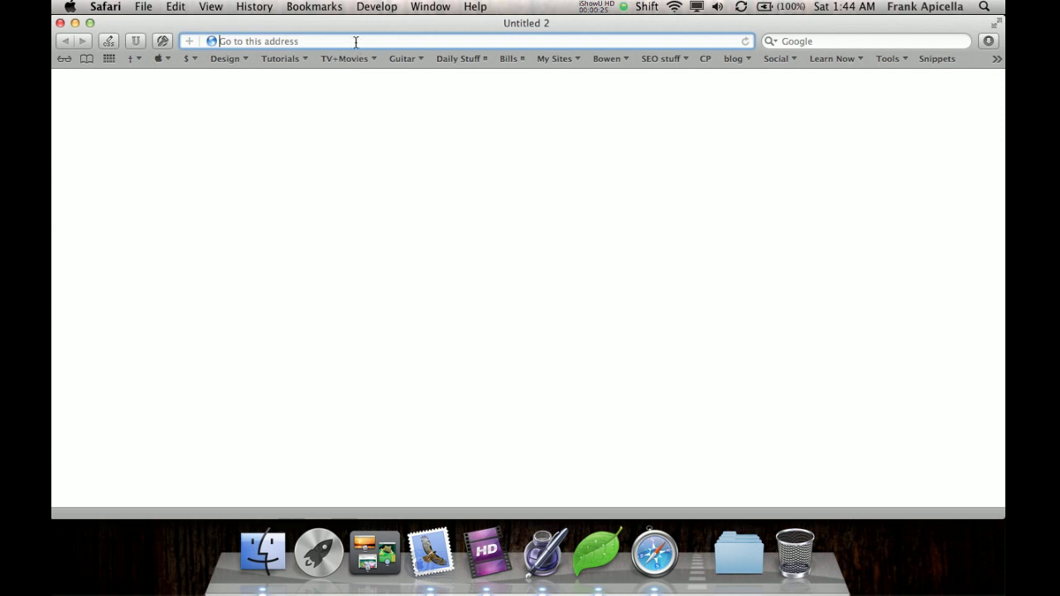
Load fcamarketing.com/test and look over the default Test Theme home page.
type("fcamarketing.com/")
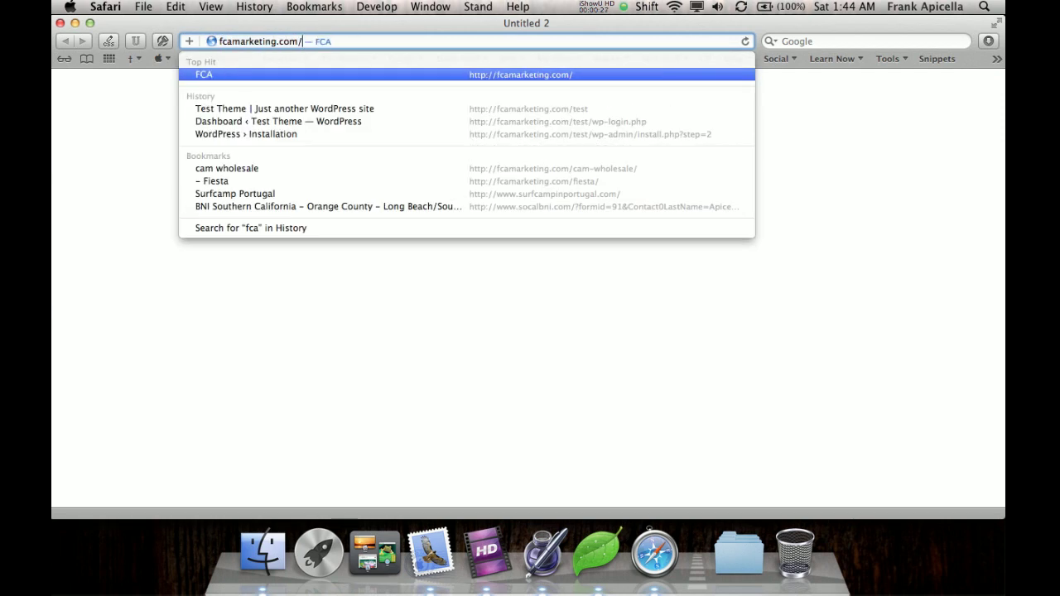
key("Right")
type("test")
key("Return")
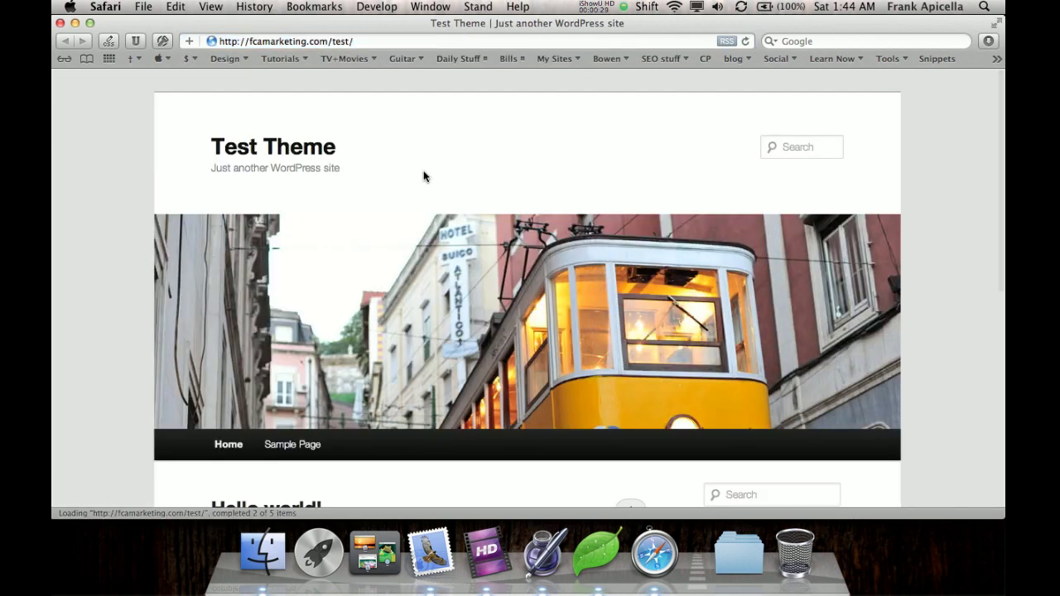
scroll(433, 159, "down", 10)
scroll(433, 159, "up", 10)
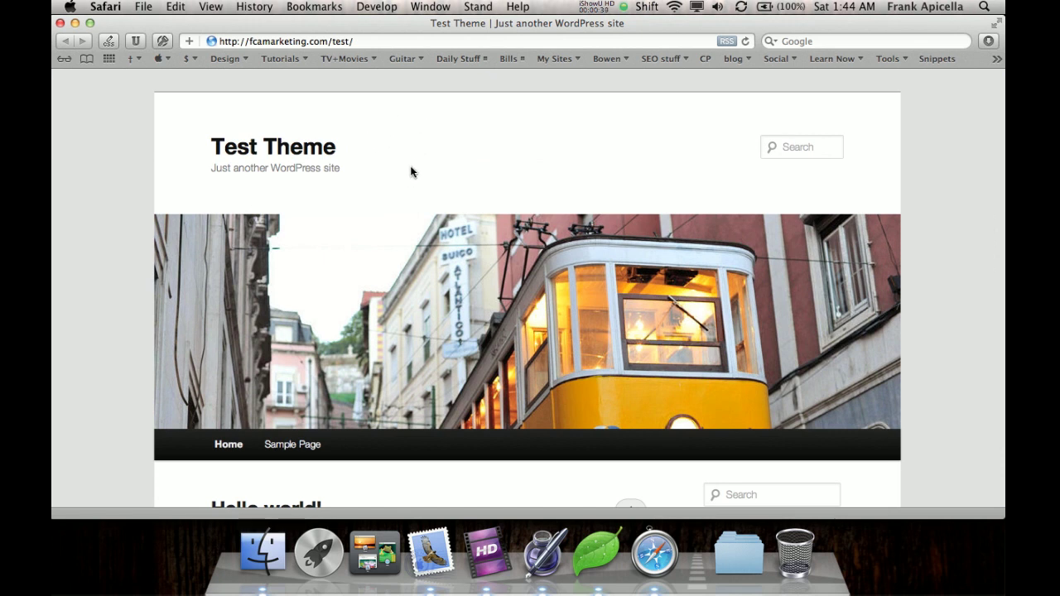
Find the Starkers folder under Secondary > Websites > Wordpress Themes in Finder, then return to Coda.
left_click(253, 551)
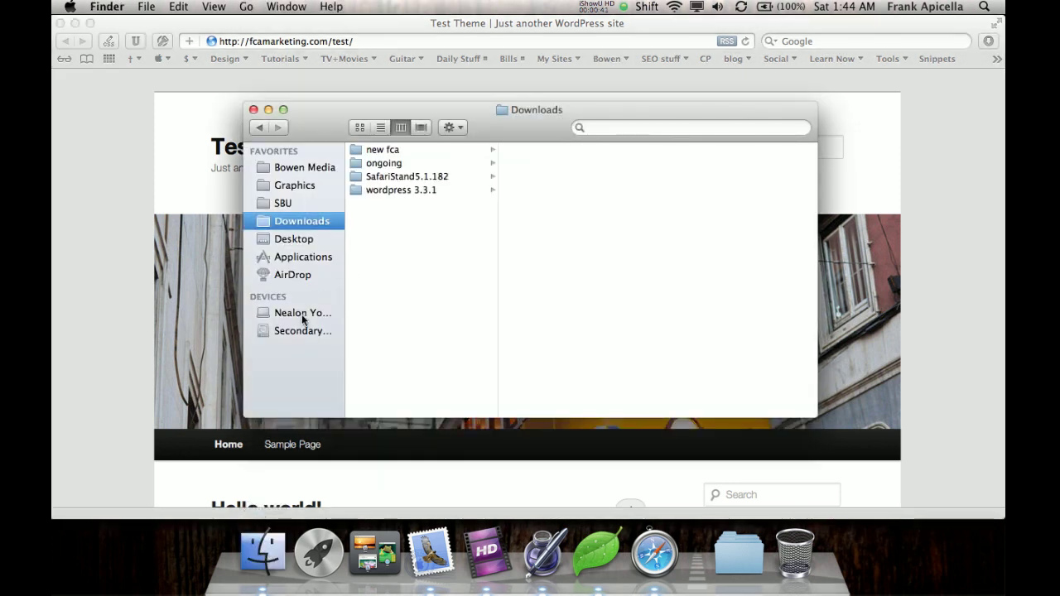
left_click(303, 331)
left_click(419, 298)
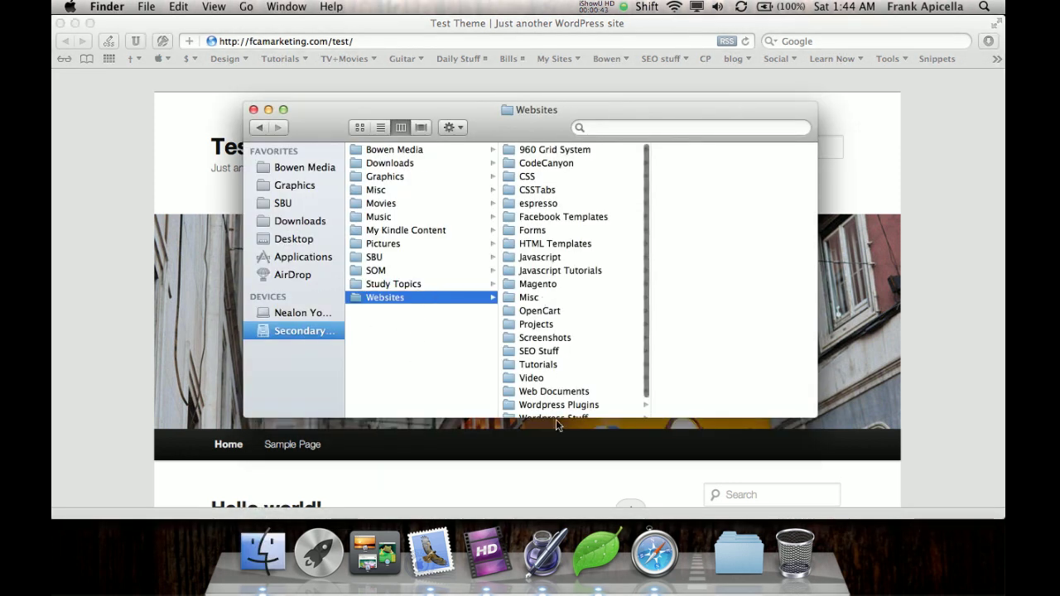
scroll(556, 422, "down", 4)
scroll(580, 340, "down", 2)
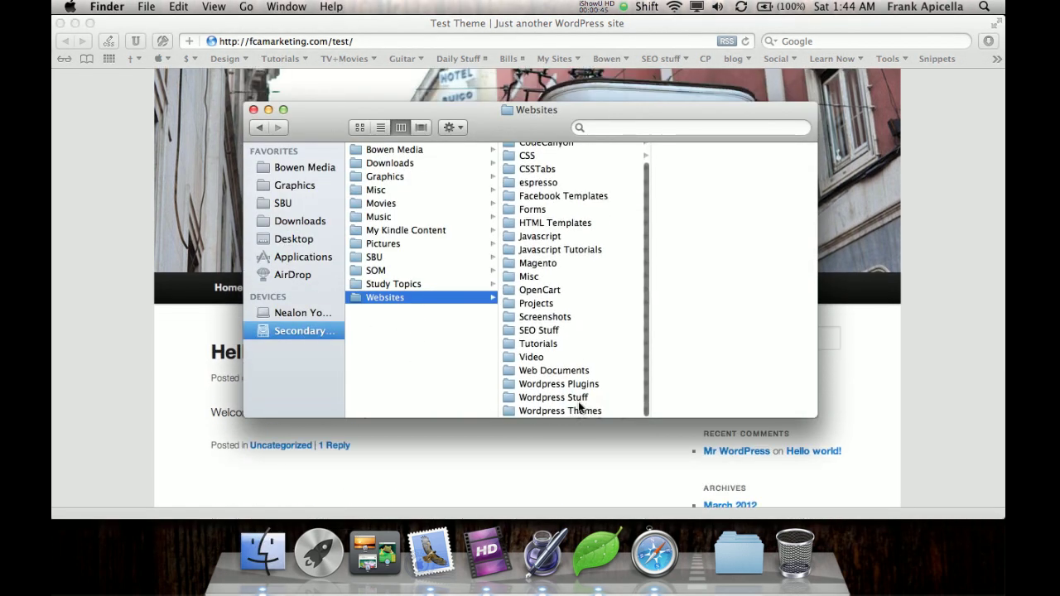
left_click(578, 409)
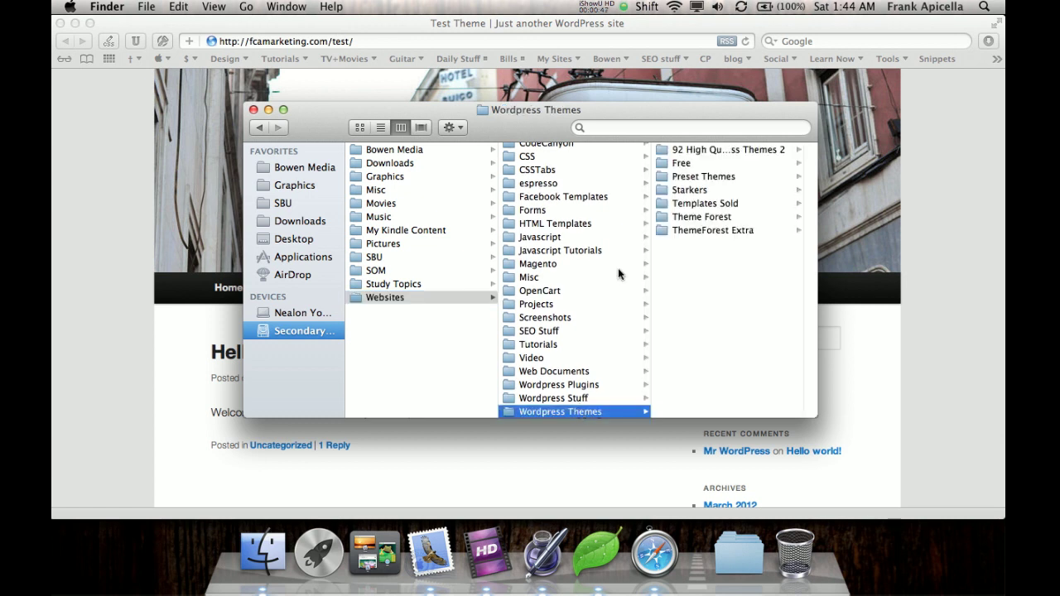
left_click(692, 190)
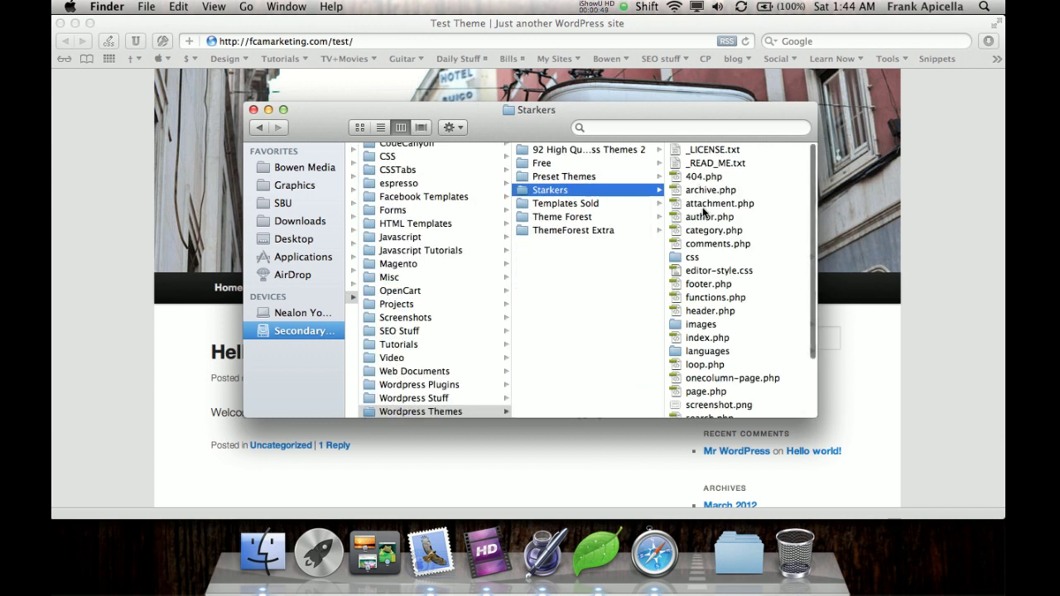
scroll(704, 214, "down", 3)
scroll(704, 214, "up", 3)
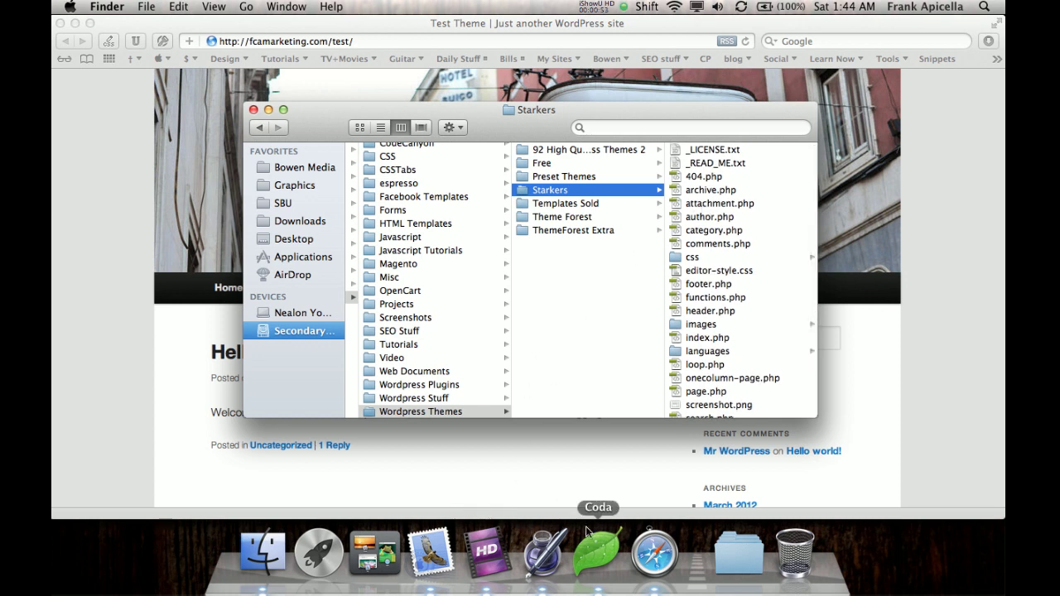
left_click(586, 549)
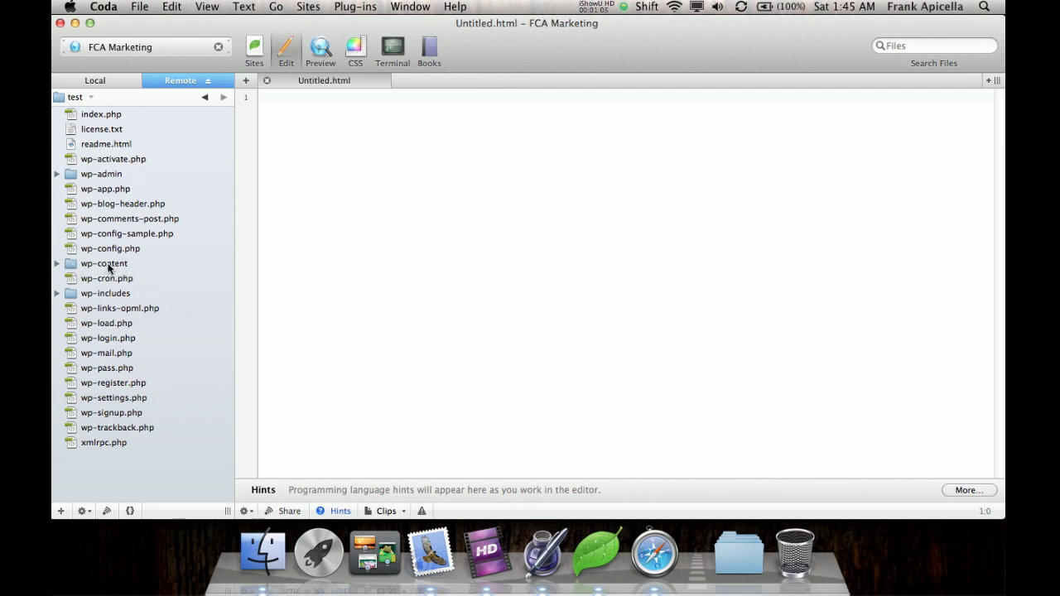
Drag the Starkers folder from Finder into the remote wp-content/themes folder in Coda.
double_click(108, 265)
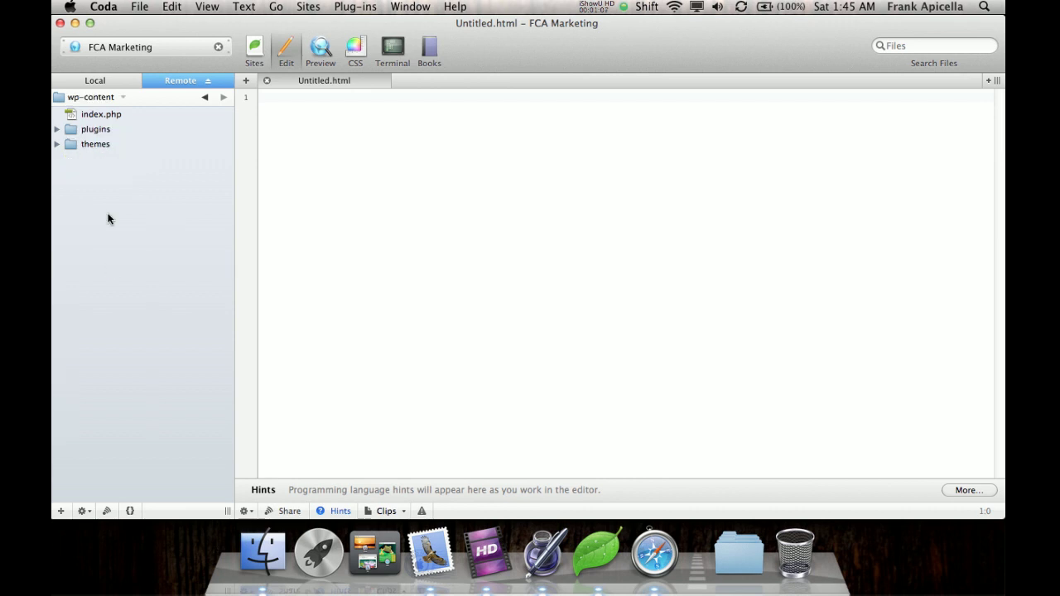
double_click(103, 144)
key("super+Tab")
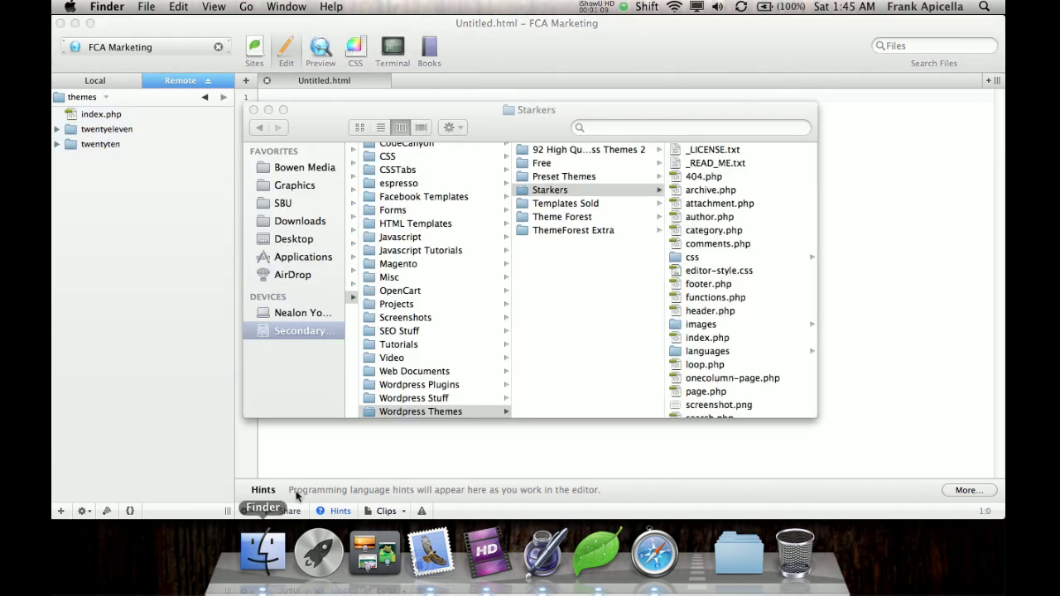
left_click_drag(560, 193, 93, 214)
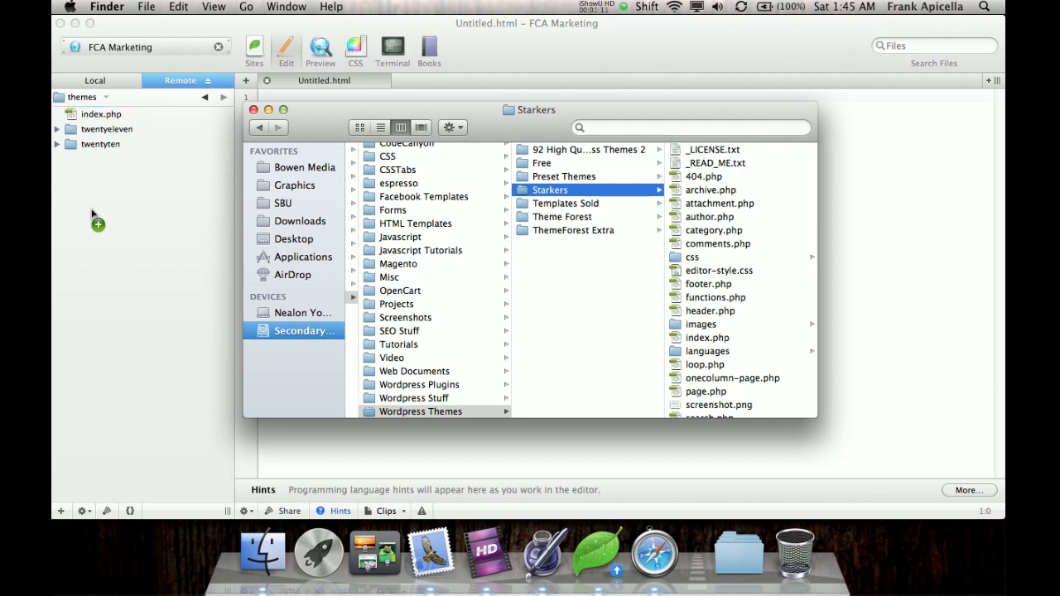
left_click(173, 317)
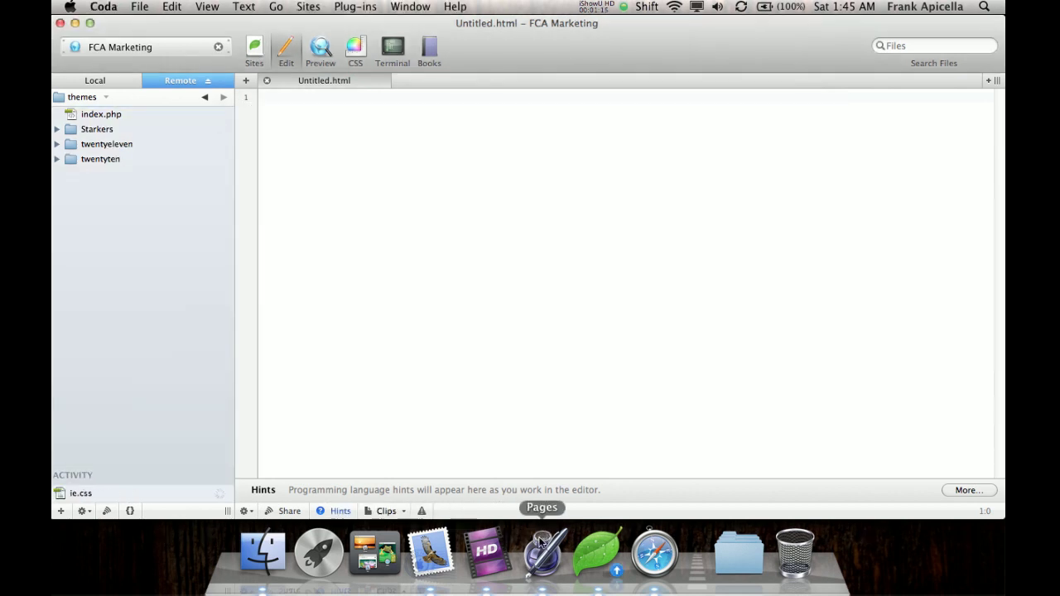
Go to the fcamarketing.com/test WordPress login page in a new Safari tab.
left_click(647, 543)
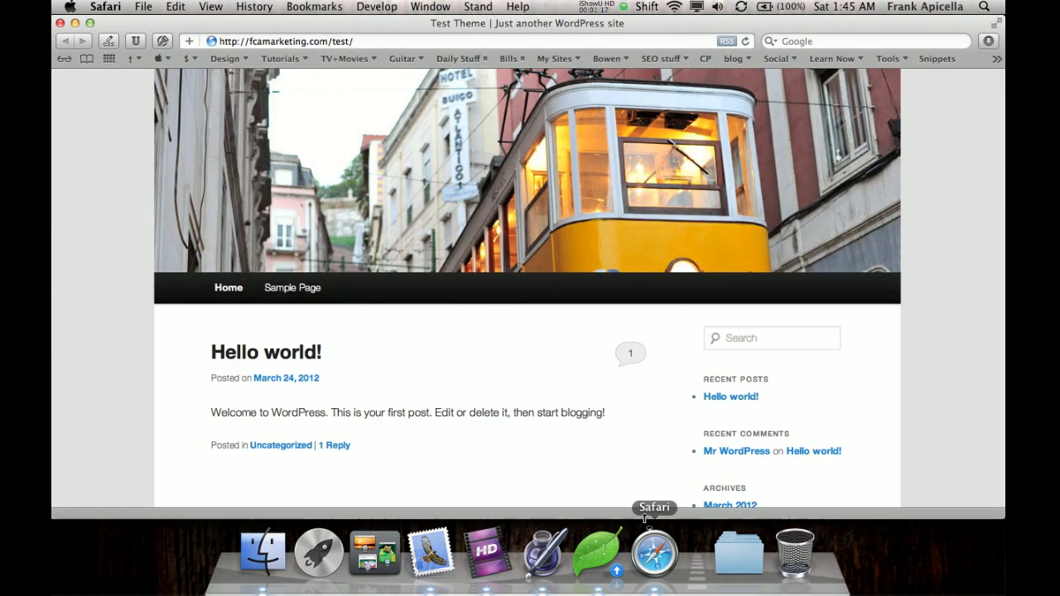
key("super+t")
type("fcamarketing.com/wp-a")
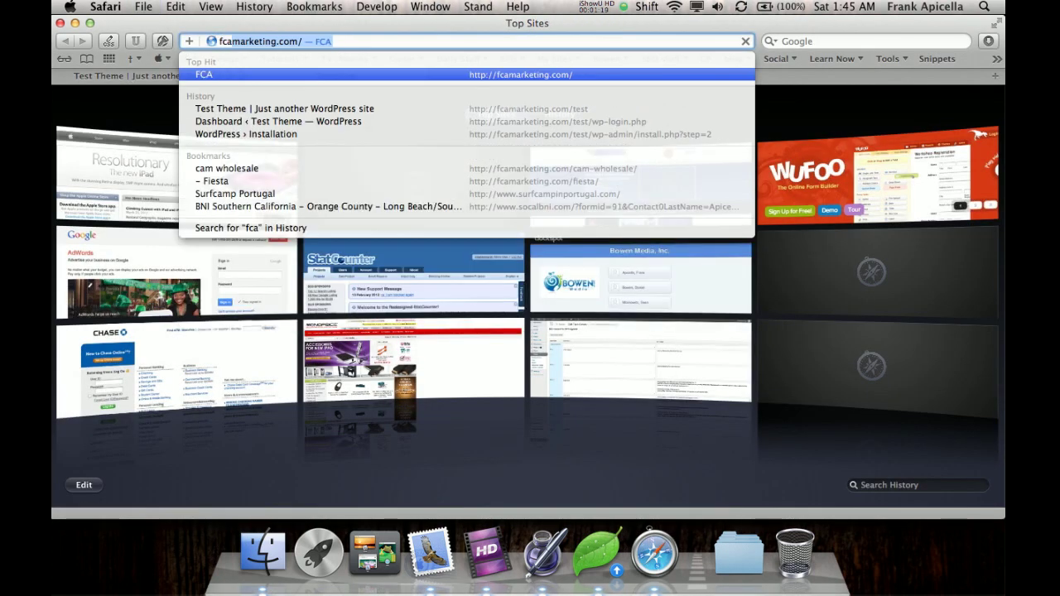
key("BackSpace")
key("BackSpace")
key("BackSpace")
key("BackSpace")
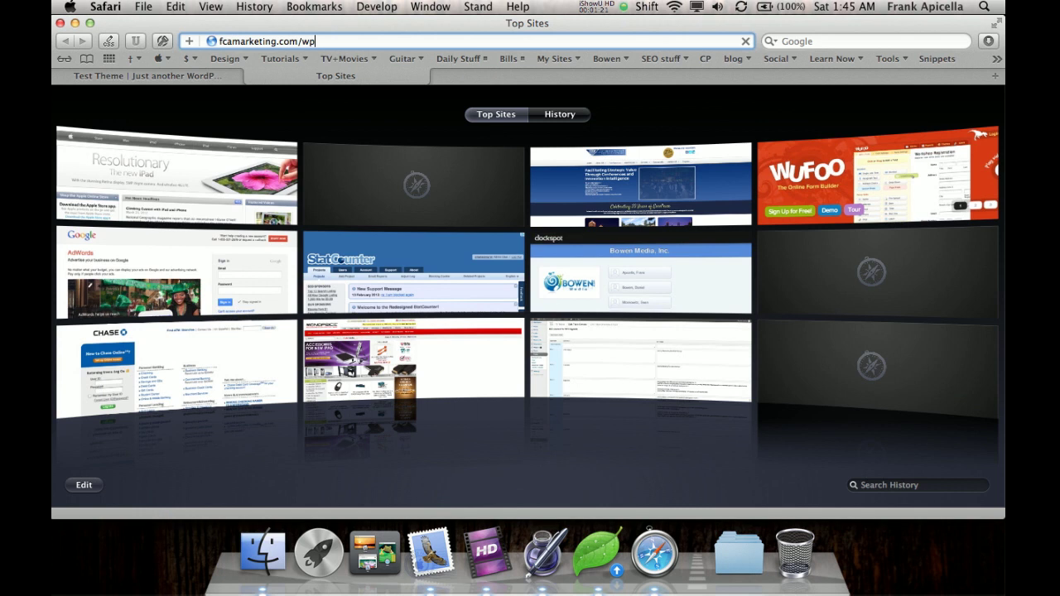
type("test/wp-login.php")
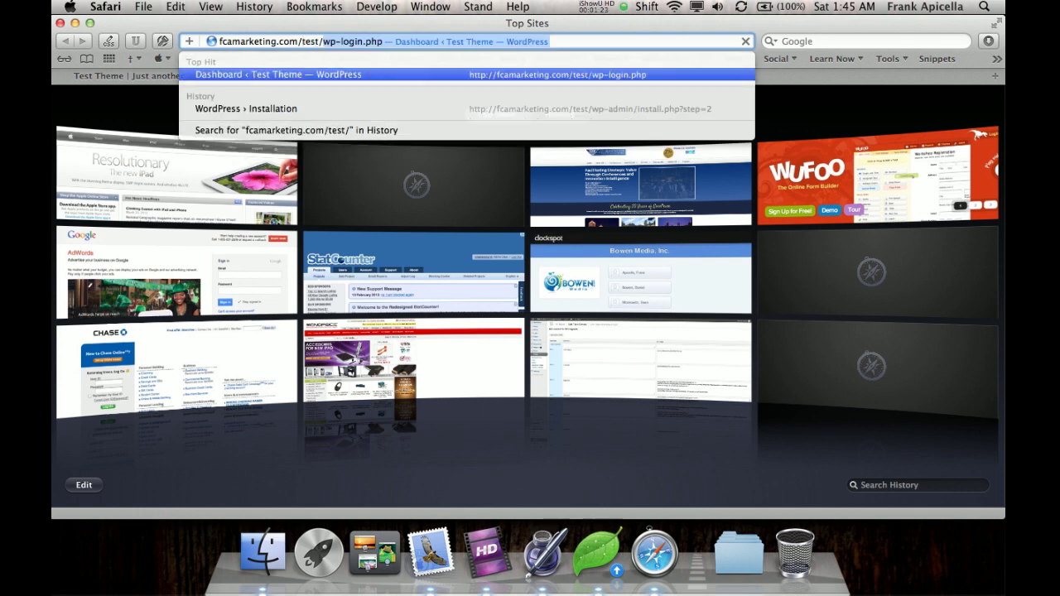
key("Return")
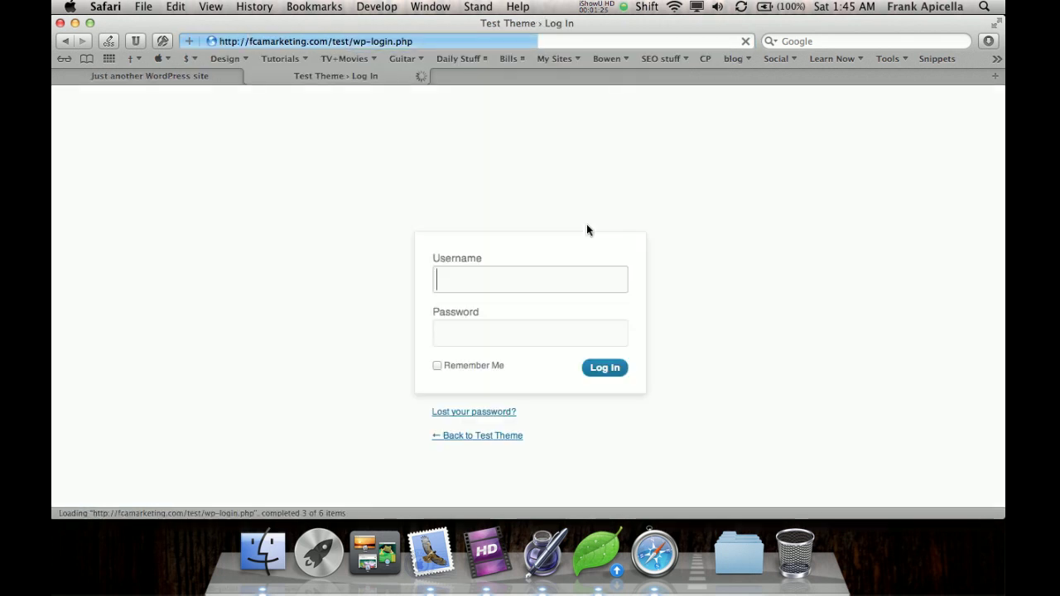
Log in with the site's username and password and dismiss the save-login offer.
type("admin")
key("Tab")
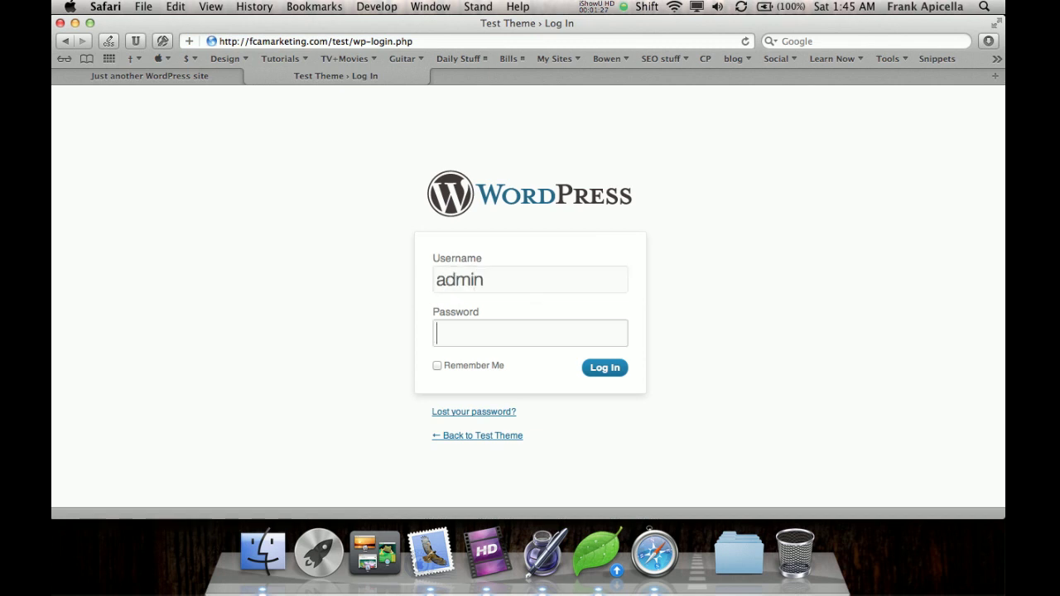
type("test")
key("Return")
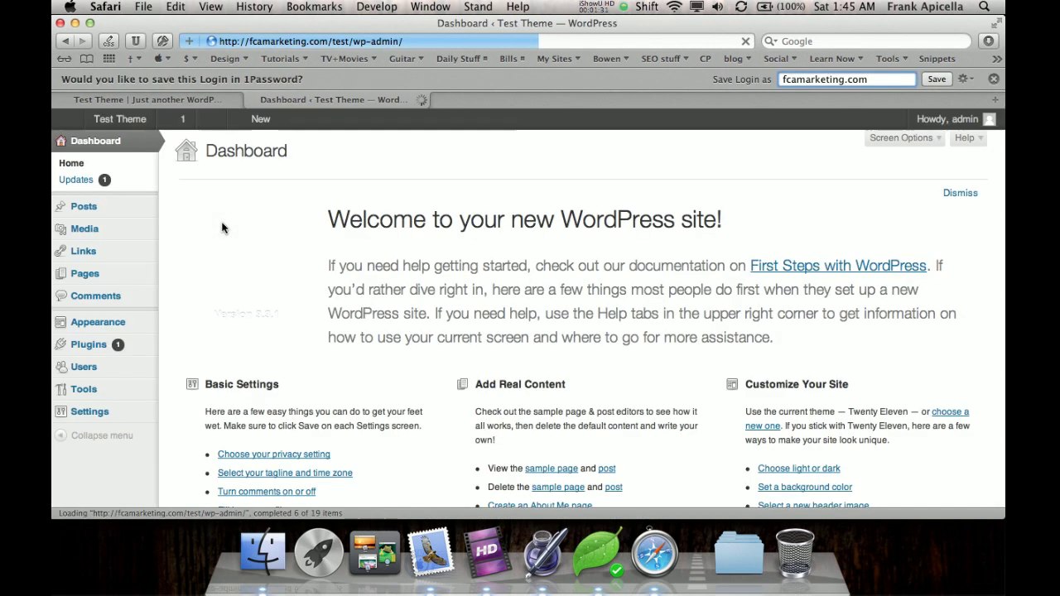
left_click(993, 81)
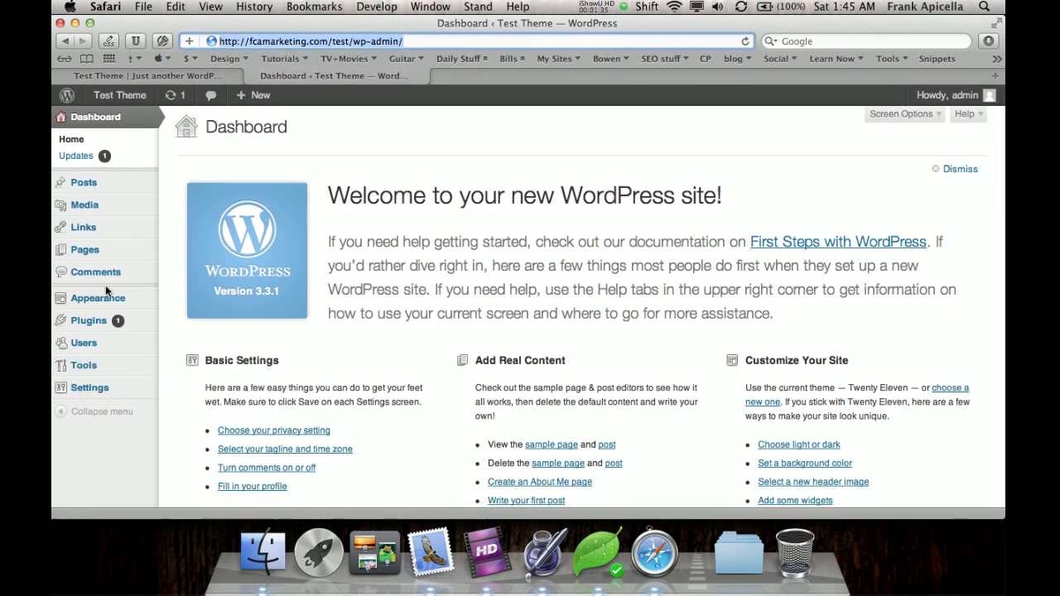
Activate Starkers on the Themes page, reload the front page to see it unstyled, and return to Coda.
mouse_move(99, 300)
left_click(185, 301)
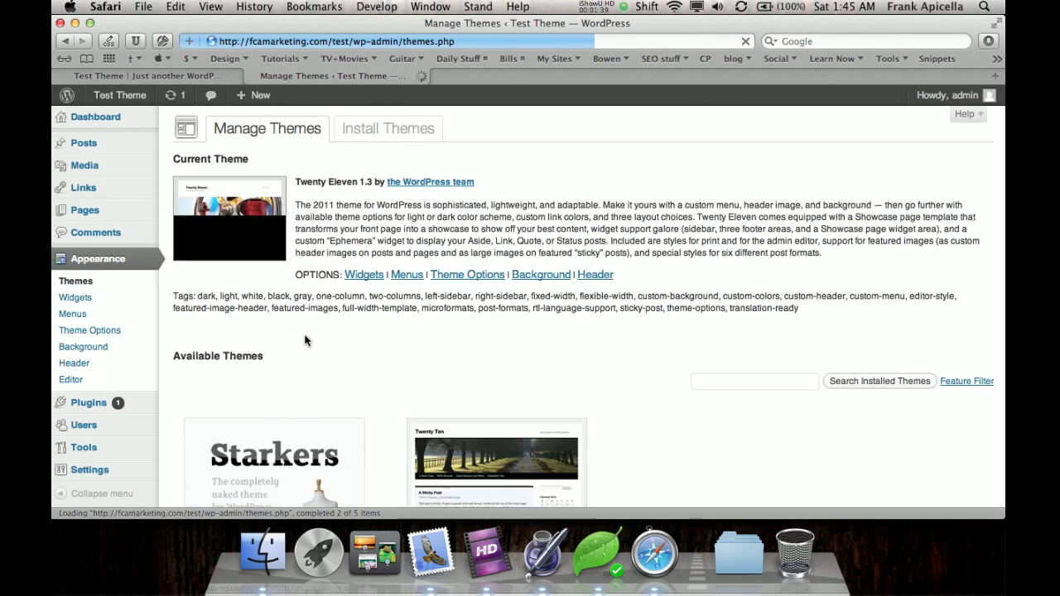
scroll(305, 339, "down", 5)
left_click(200, 310)
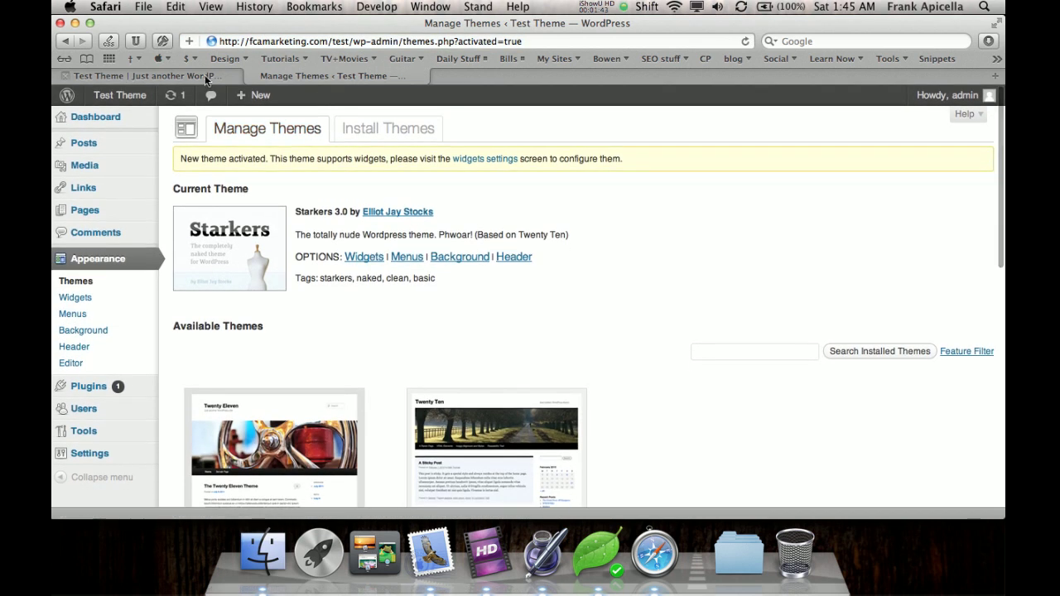
left_click(205, 76)
key("super+r")
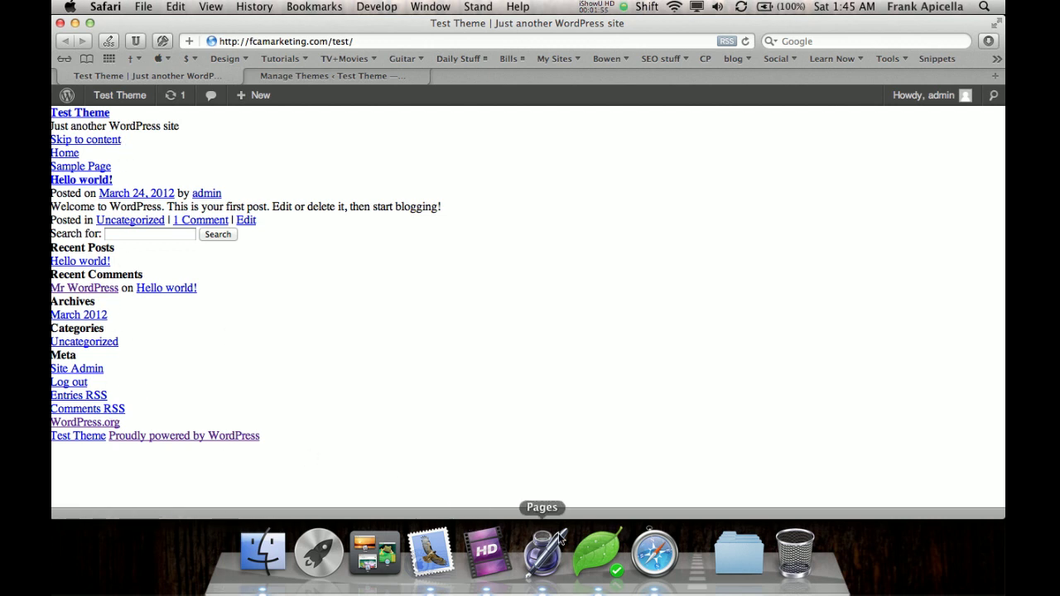
left_click(597, 550)
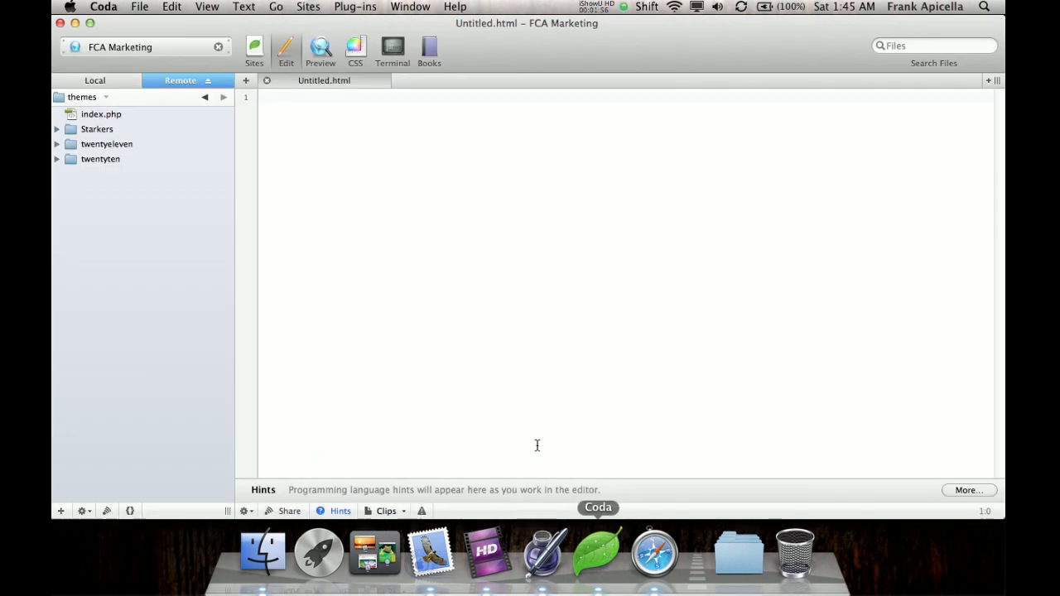
Open footer.php and css/layout.css from the remote Starkers theme folder.
double_click(107, 129)
left_click(96, 264)
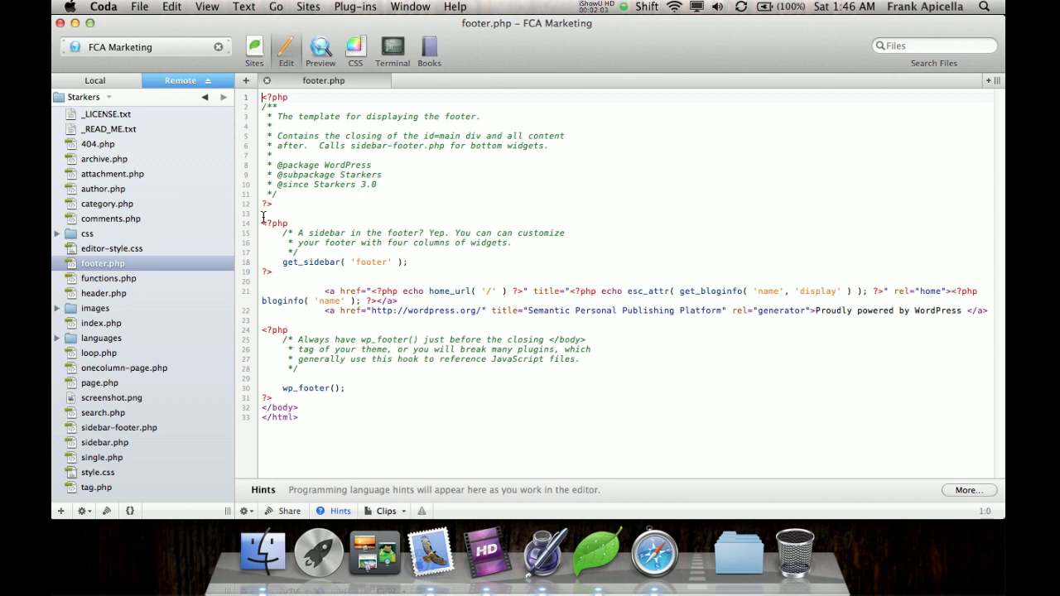
left_click(56, 234)
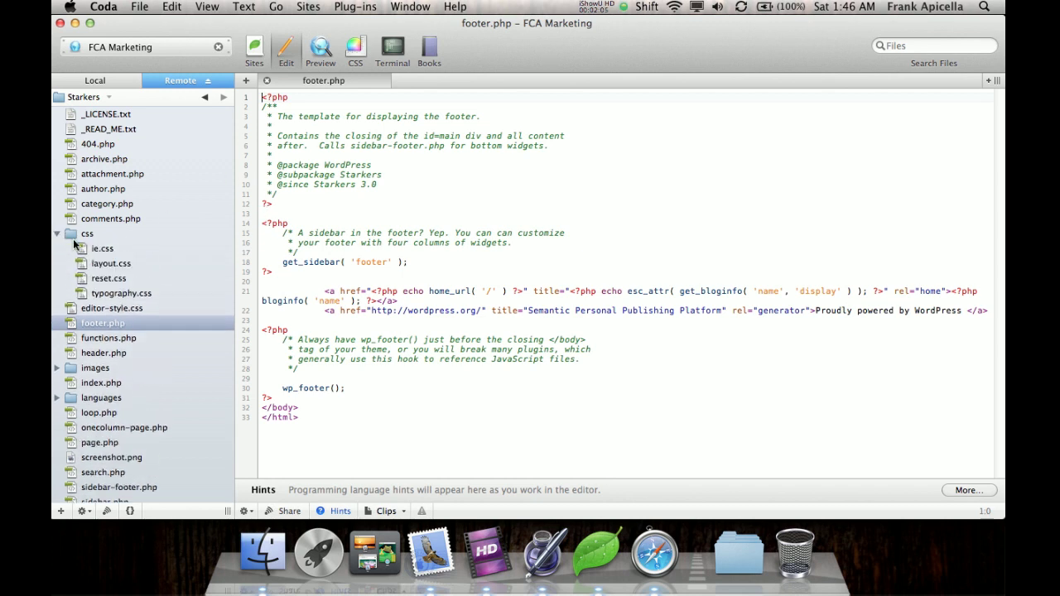
left_click(96, 265)
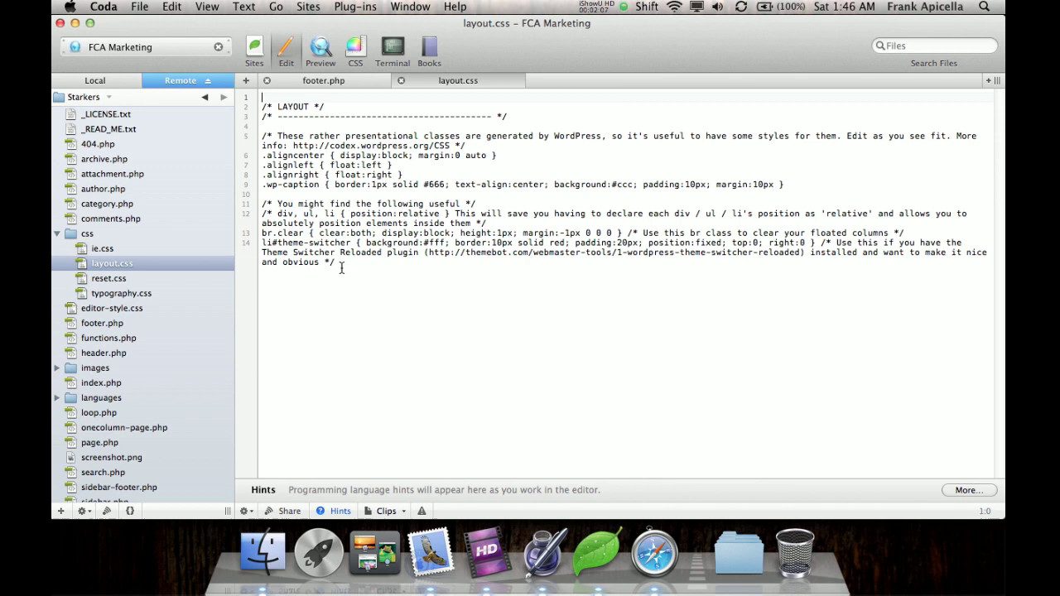
Append a .hide rule with position:absolute and left:-9999px to the end of layout.css.
left_click(346, 305)
key("Return")
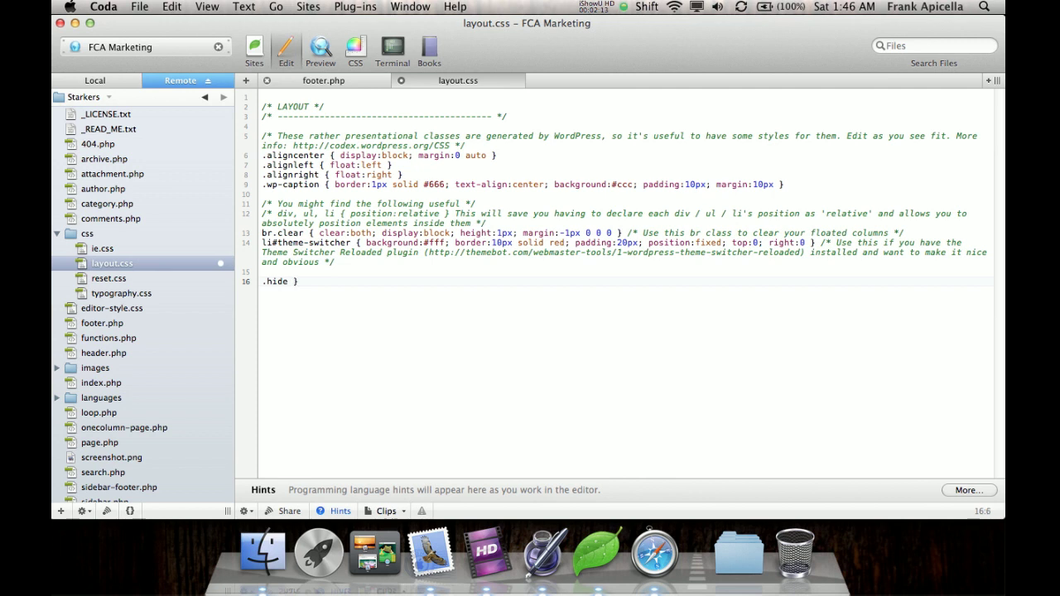
type("{")
key("Return")
key("Return")
key("Tab")
type("posi")
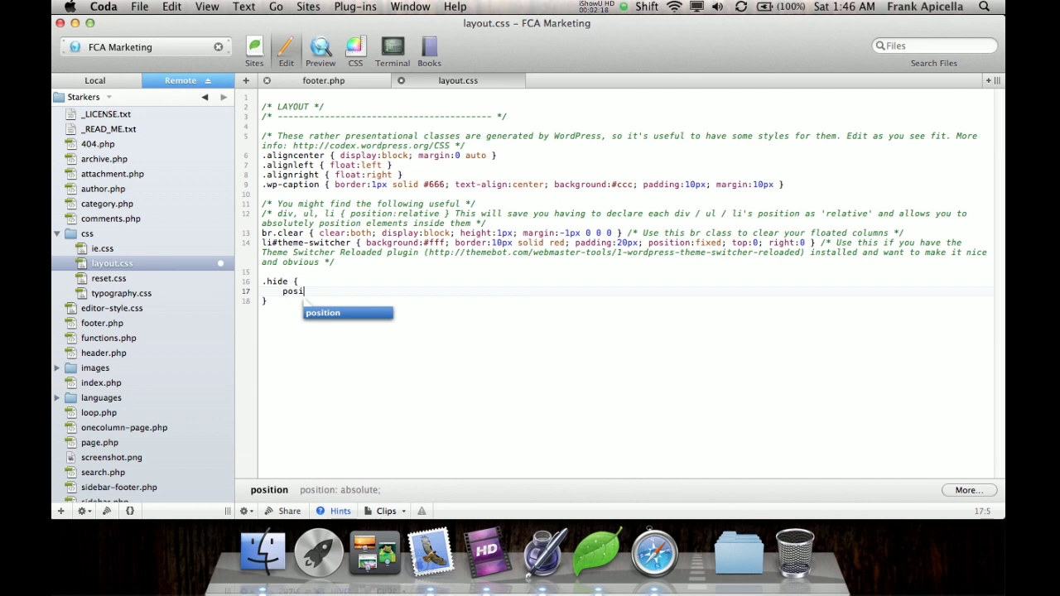
key("Return")
type("absol")
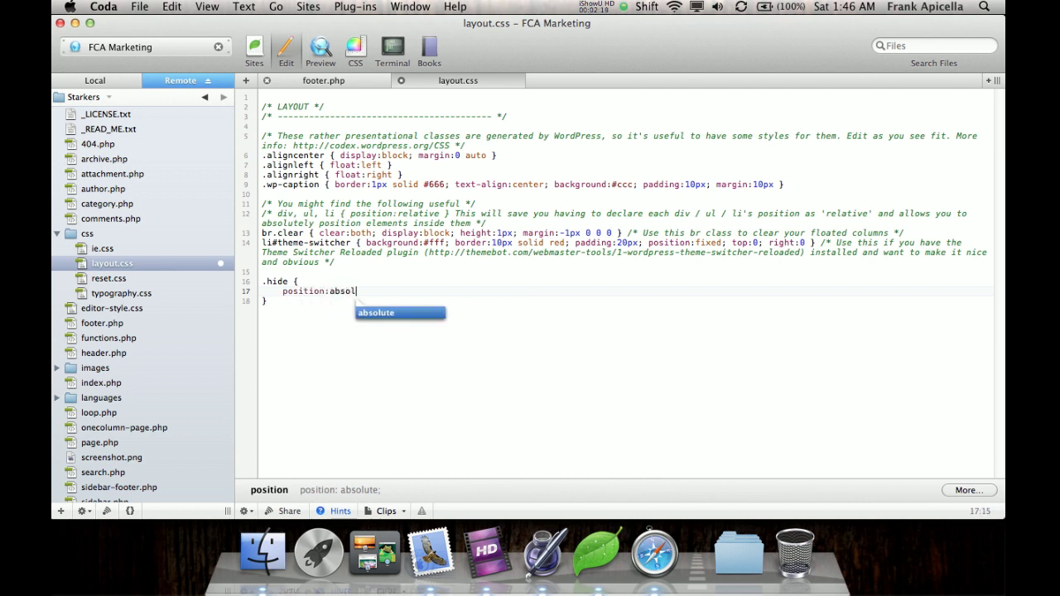
type("ute;")
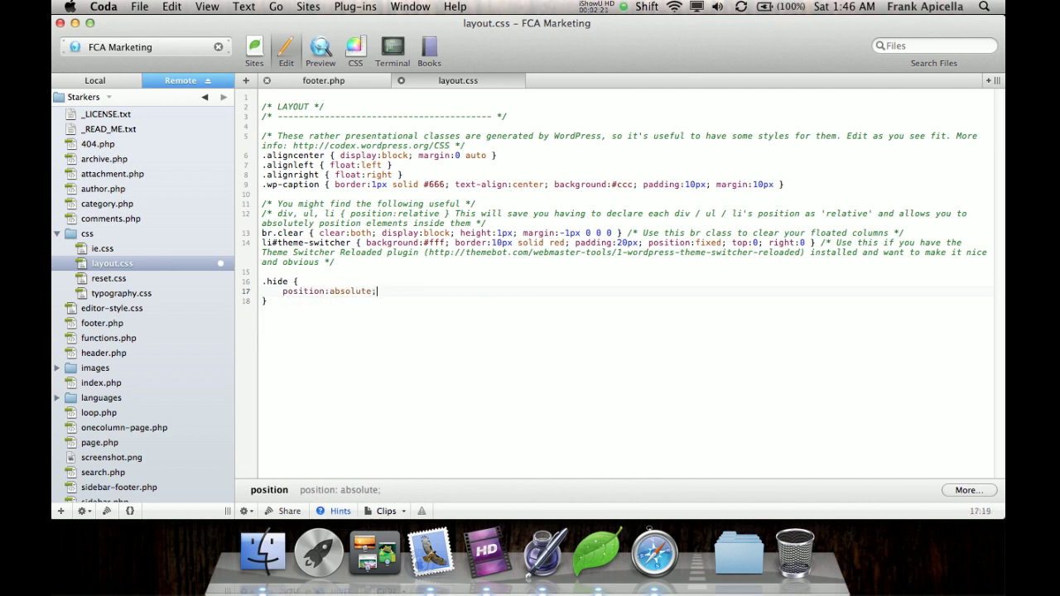
key("Return")
type("left:-9999px;")
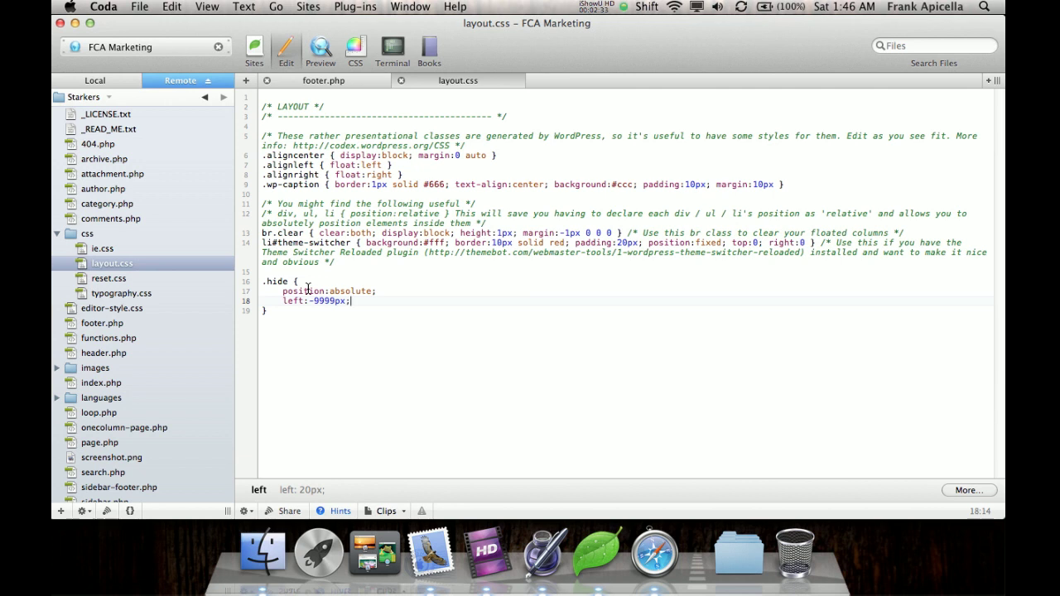
left_click(57, 232)
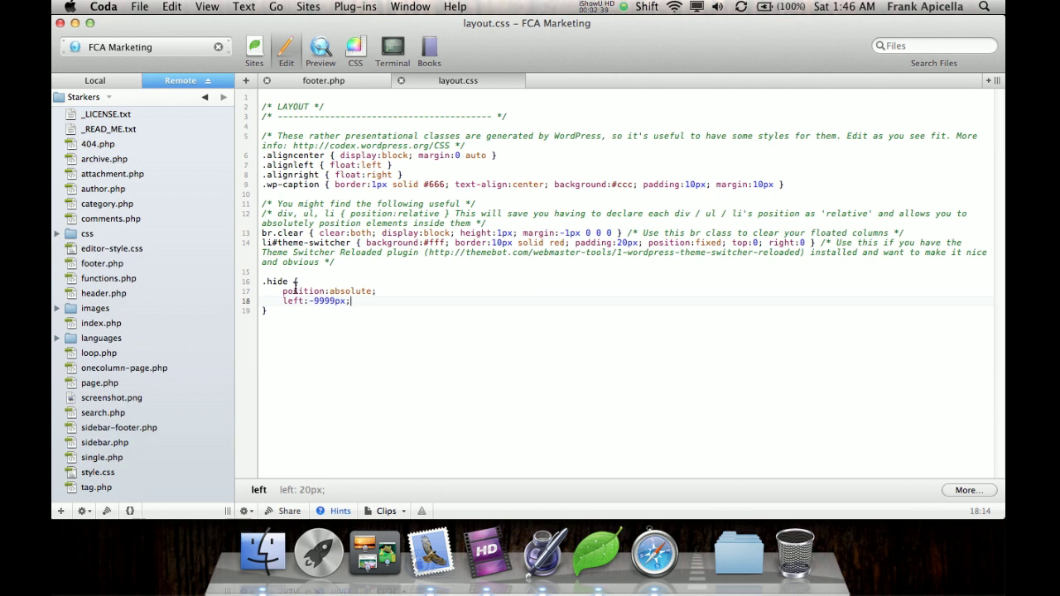
In header.php, add class="hide" to the h1 on line 45 and the p on line 48.
left_click(100, 294)
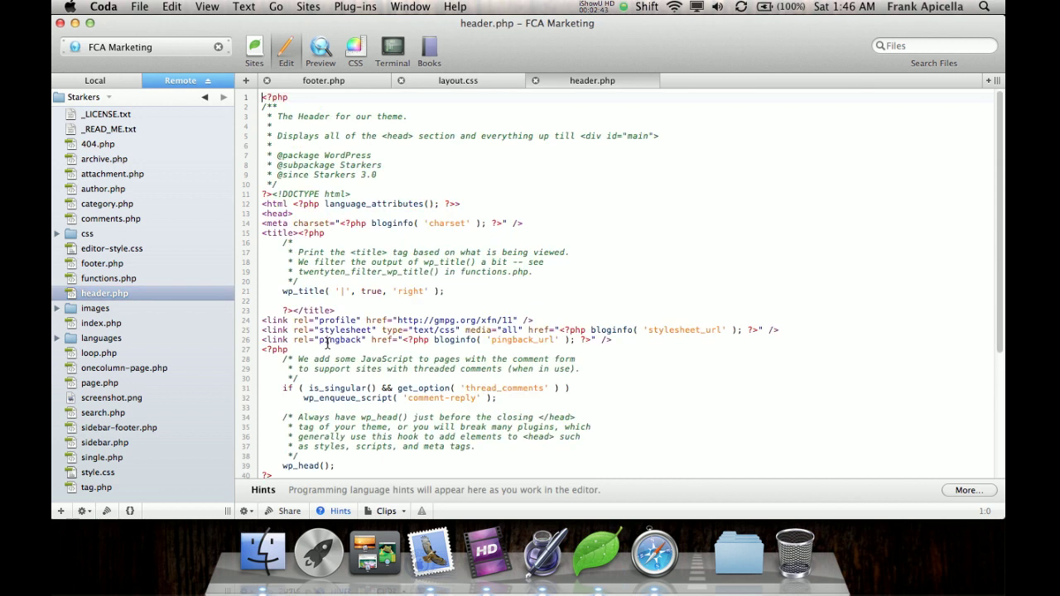
scroll(327, 343, "down", 5)
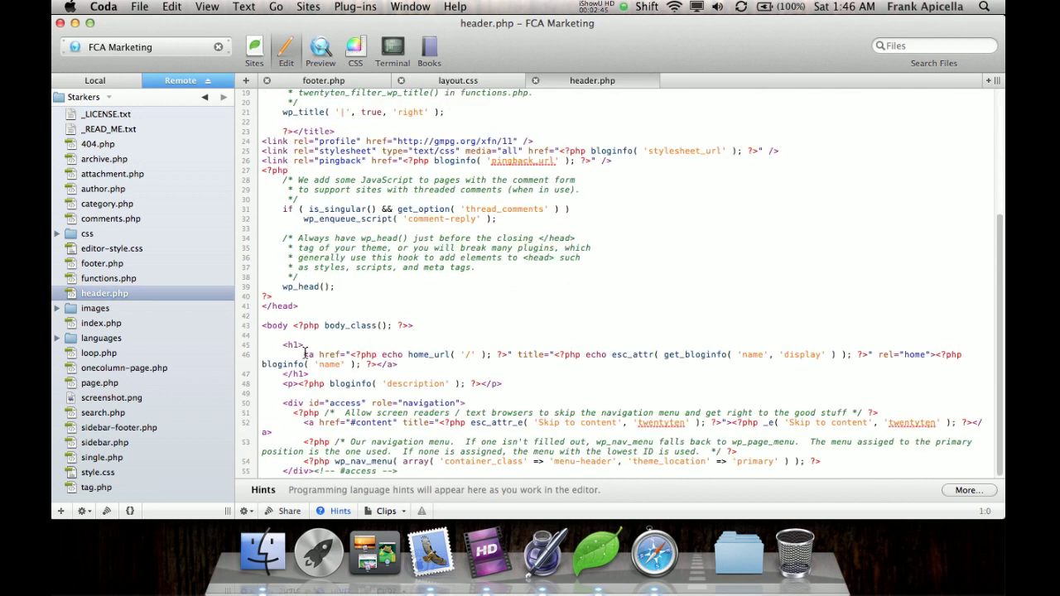
left_click(300, 344)
type("class=\"hide\"")
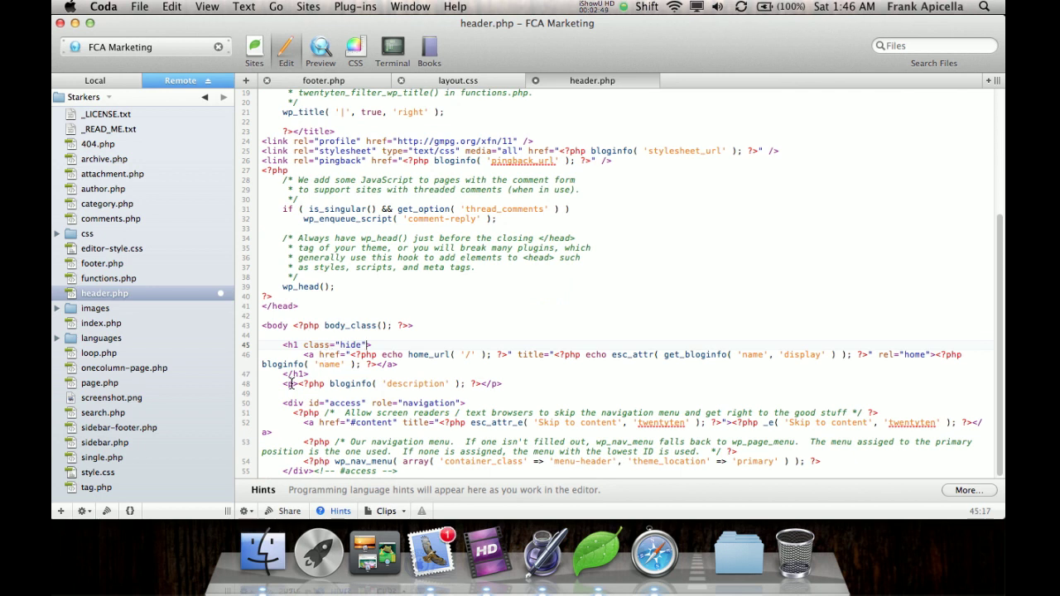
left_click(294, 384)
type("class=")
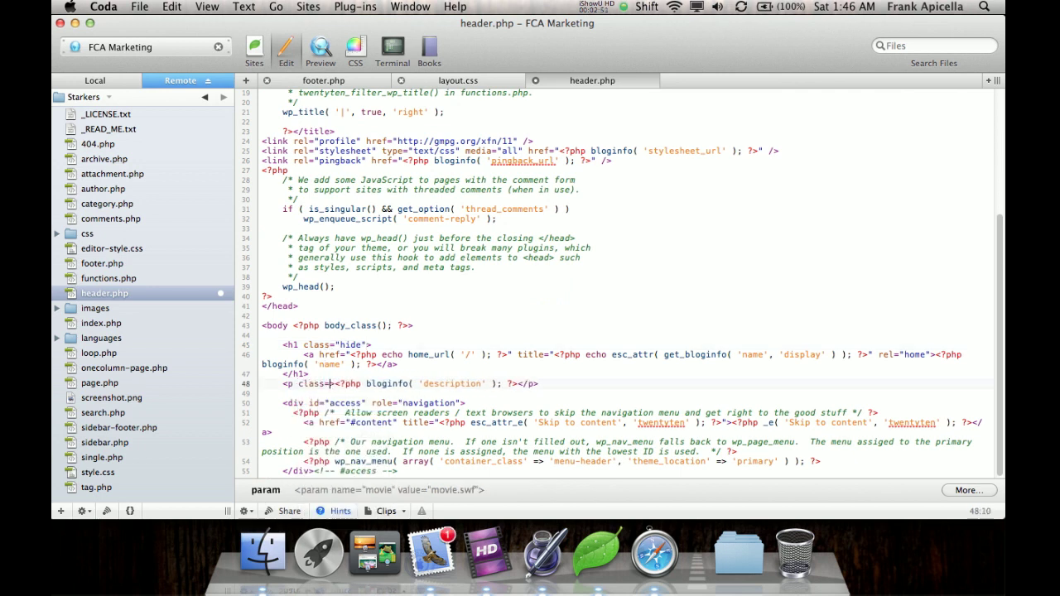
type("\"hide\" >")
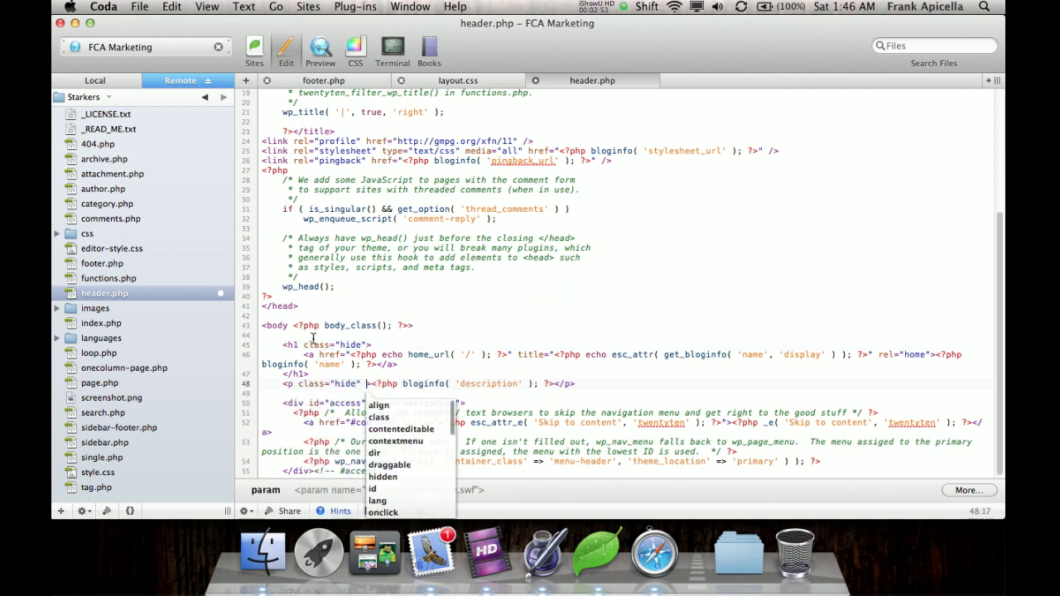
key("Escape")
key("BackSpace")
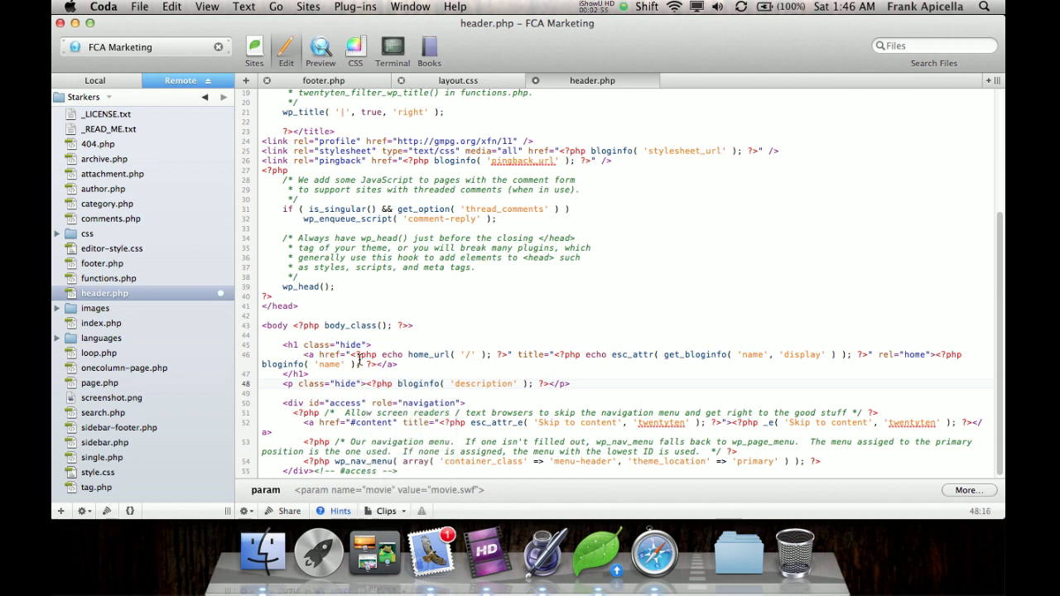
left_click(348, 80)
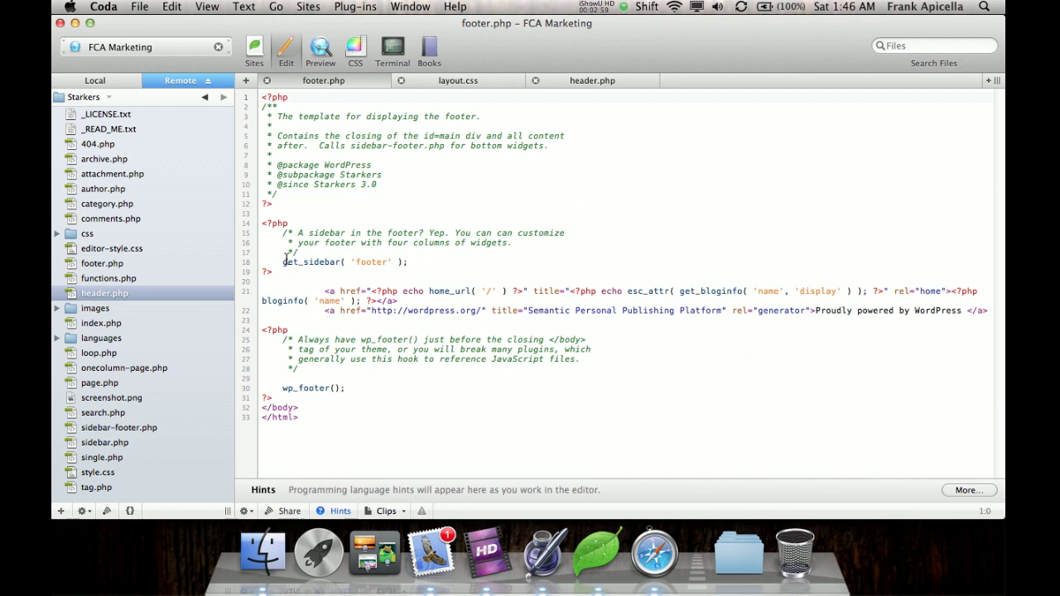
Wrap footer.php's content from line 13 in a div with class "footer hide" and save.
left_click(274, 213)
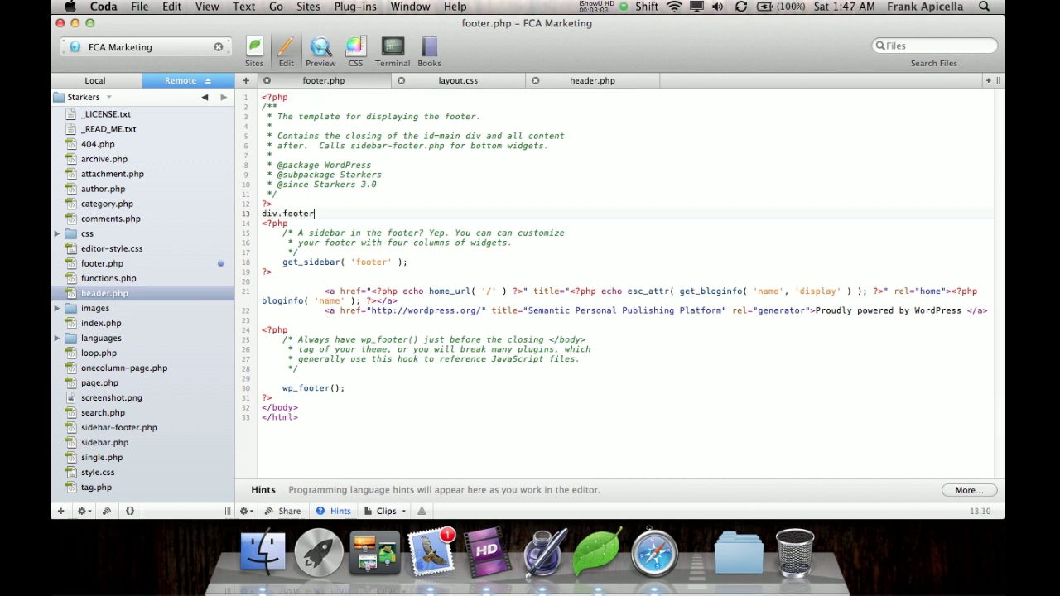
type("div.footer")
key("Tab")
key("Down")
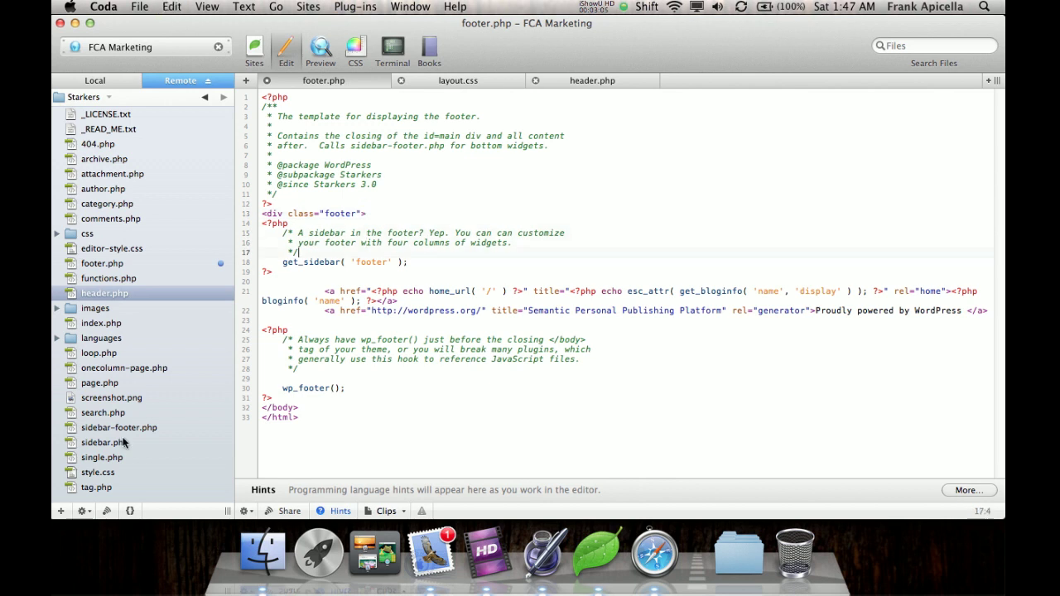
type("</div>")
key("Return")
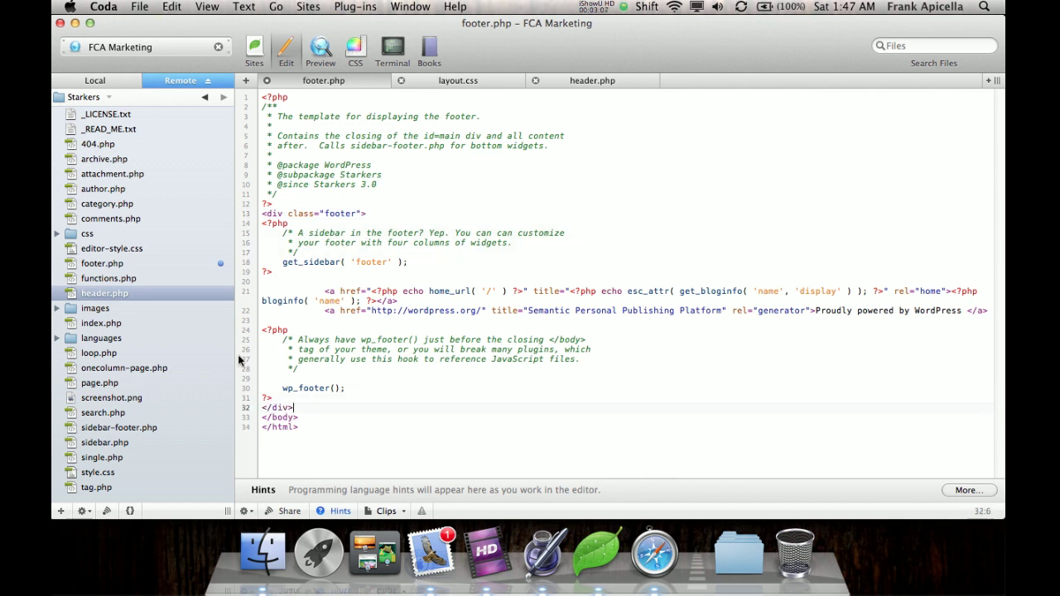
left_click(287, 214)
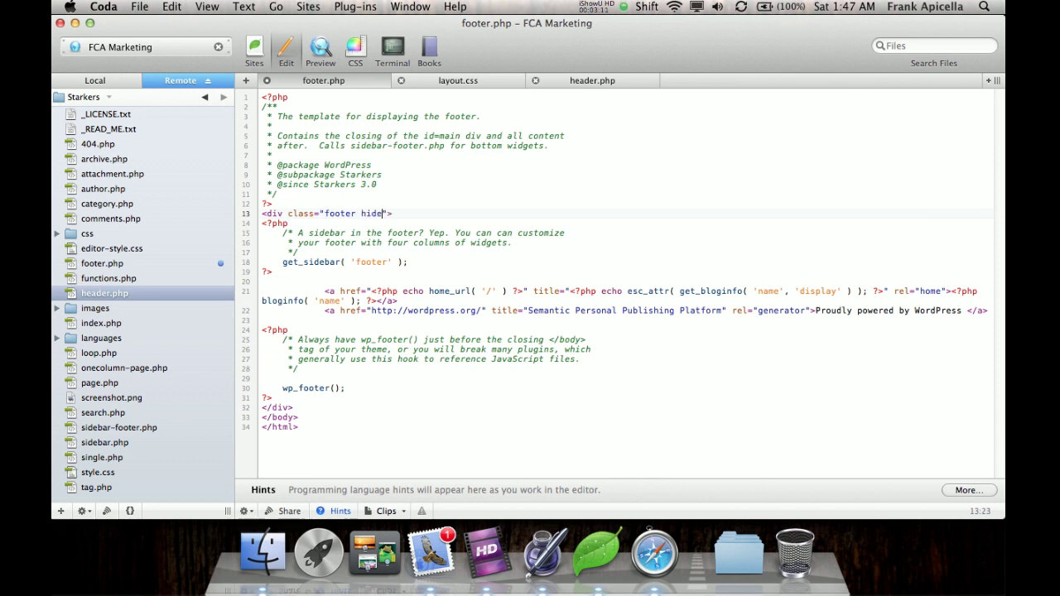
key("super+s")
Briefly switch to Mail, then come back to Coda and open sidebar.php.
left_click(432, 551)
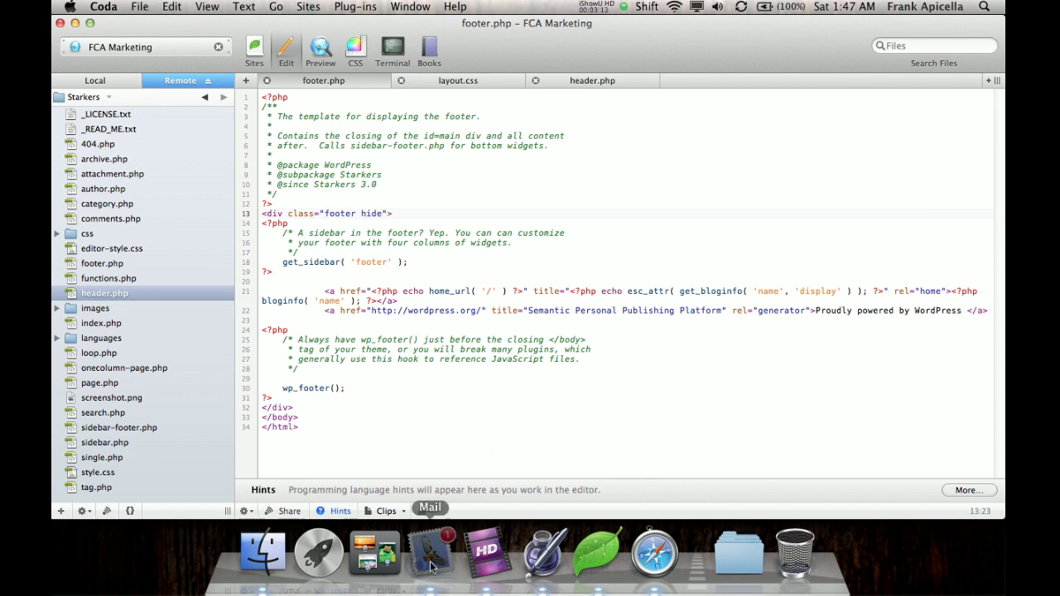
left_click(251, 278)
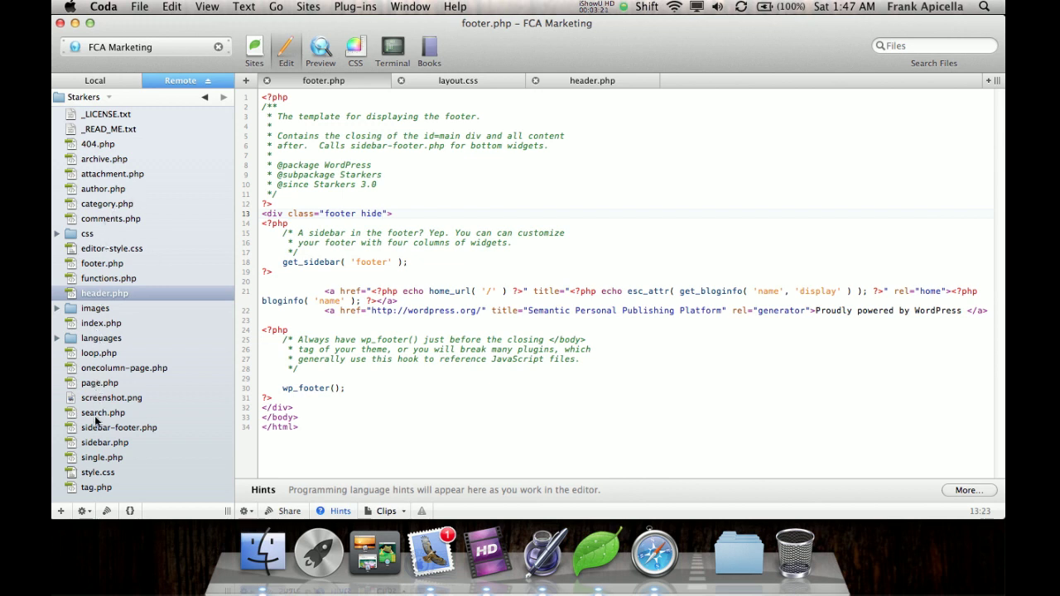
left_click(98, 442)
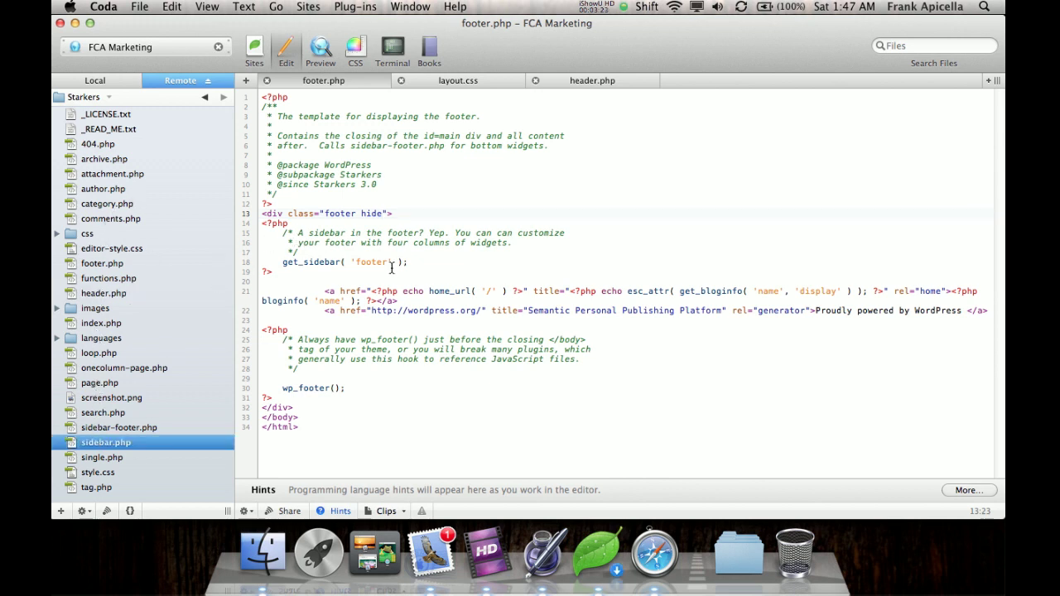
Delete the default search, archives and meta widgets on sidebar.php lines 21–39, then open page.php.
scroll(342, 231, "down", 4)
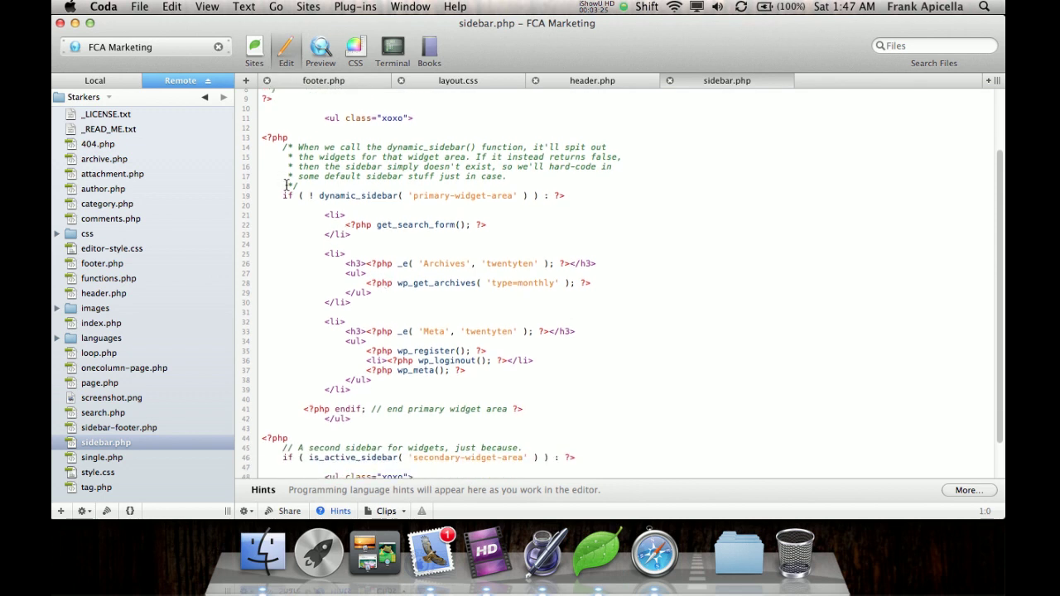
left_click_drag(323, 217, 362, 387)
key("BackSpace")
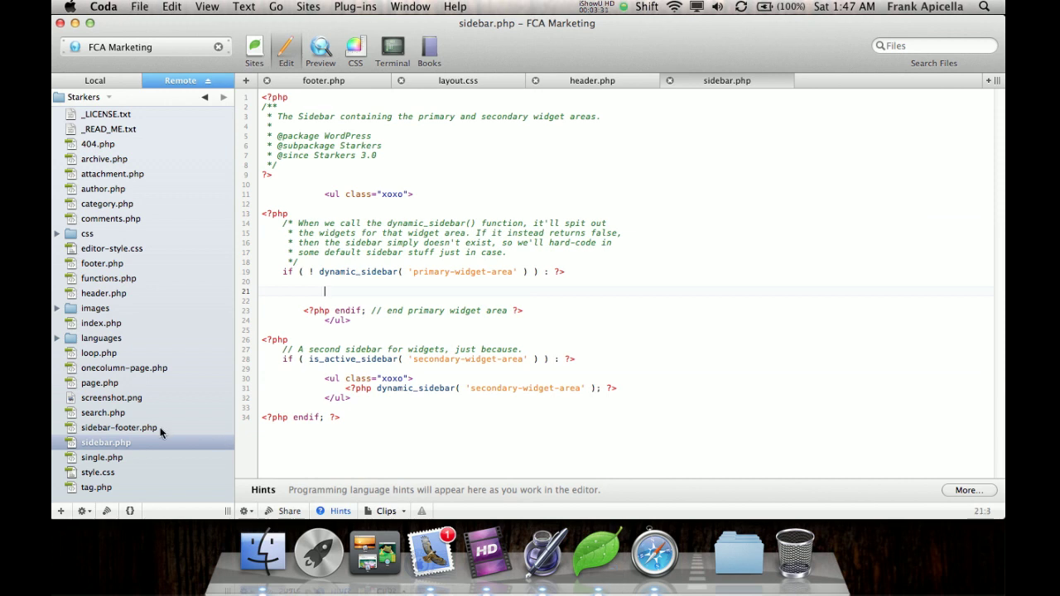
left_click(101, 383)
double_click(101, 383)
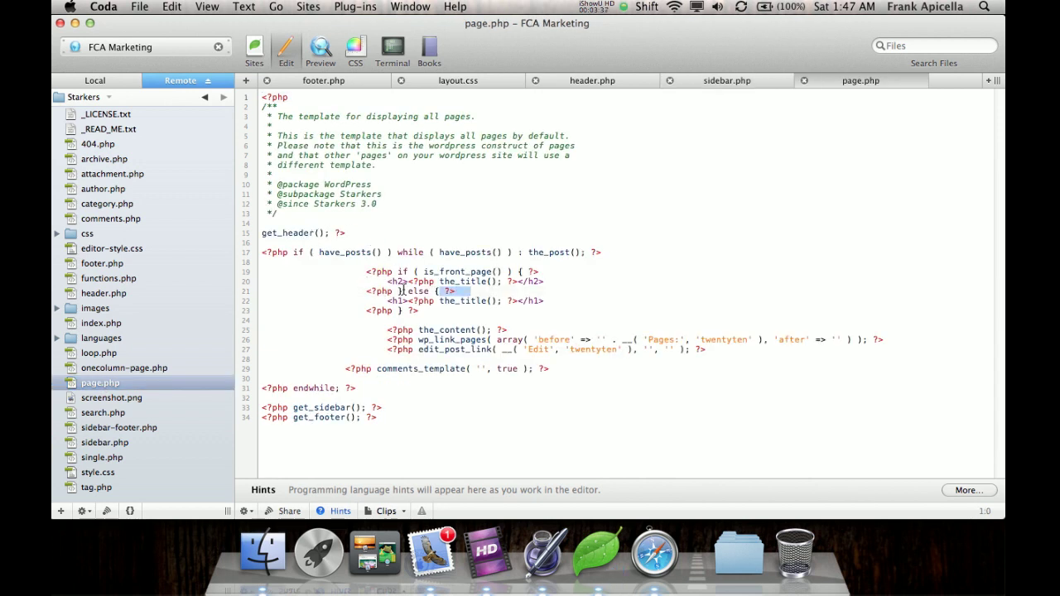
Delete the front-page title conditional and its closing brace from page.php, undoing an over-broad deletion.
left_click_drag(403, 291, 254, 271)
key("BackSpace")
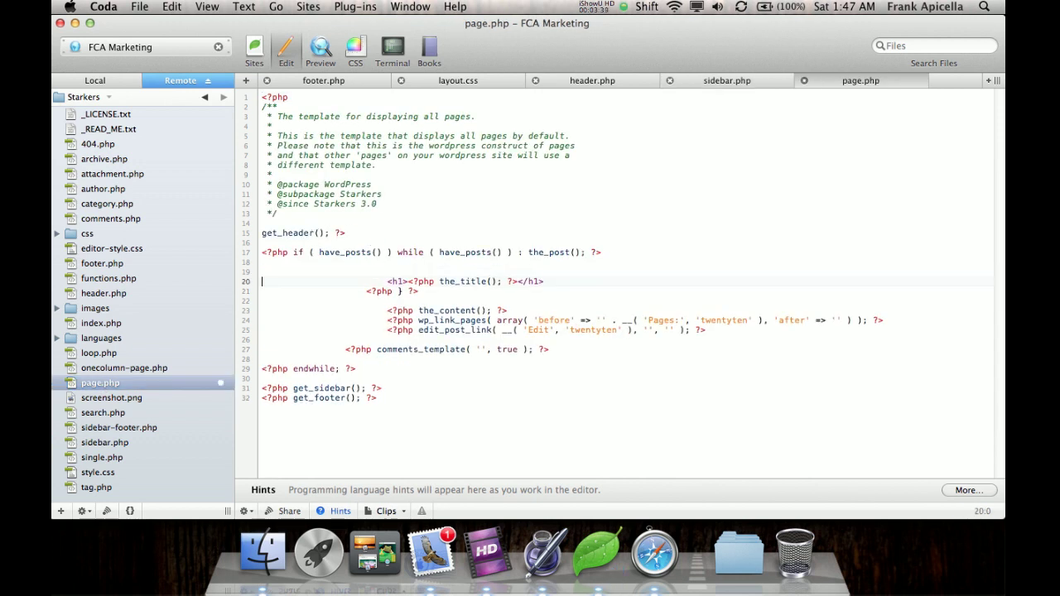
key("Down")
key("shift+End")
key("BackSpace")
key("BackSpace")
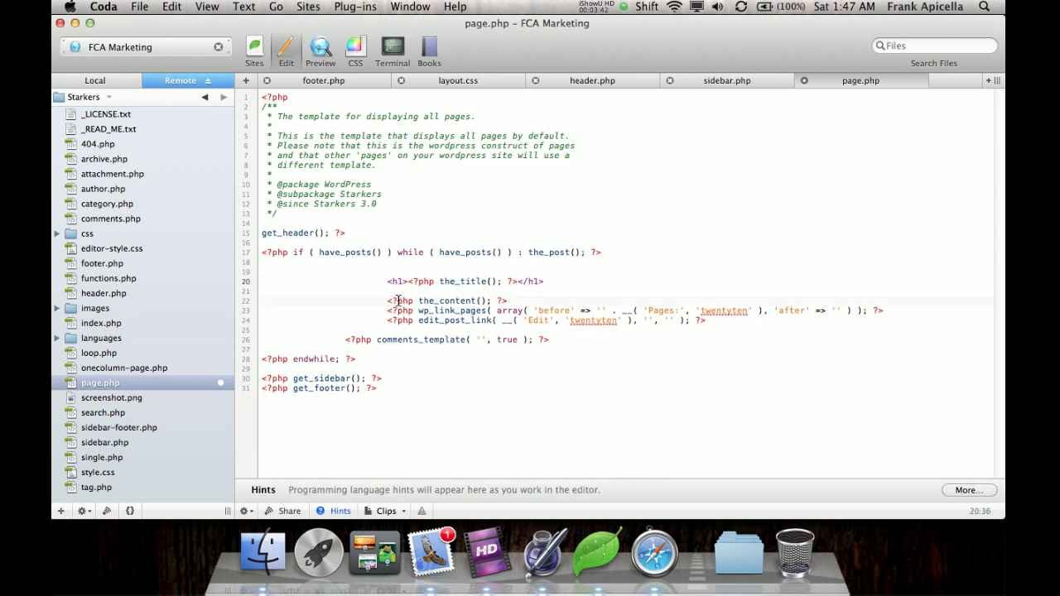
left_click_drag(387, 301, 565, 335)
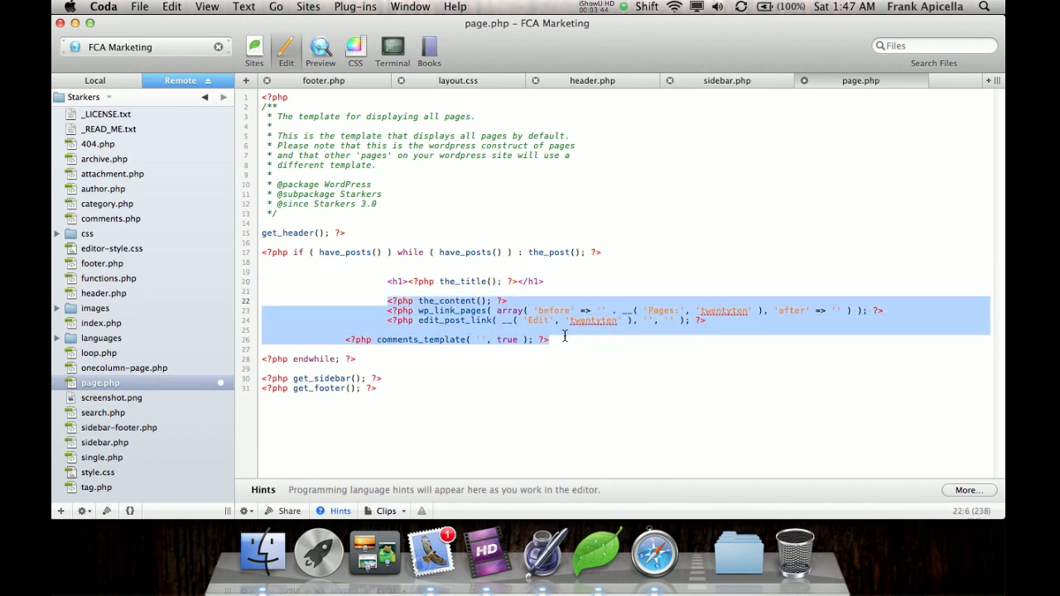
key("BackSpace")
key("BackSpace")
key("BackSpace")
key("BackSpace")
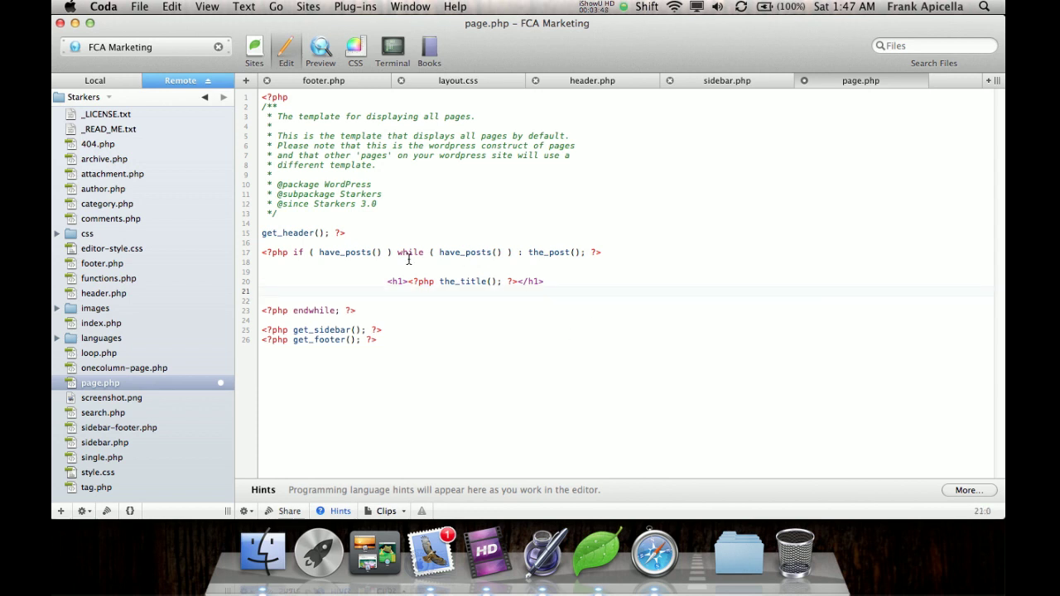
key("super+z")
key("super+z")
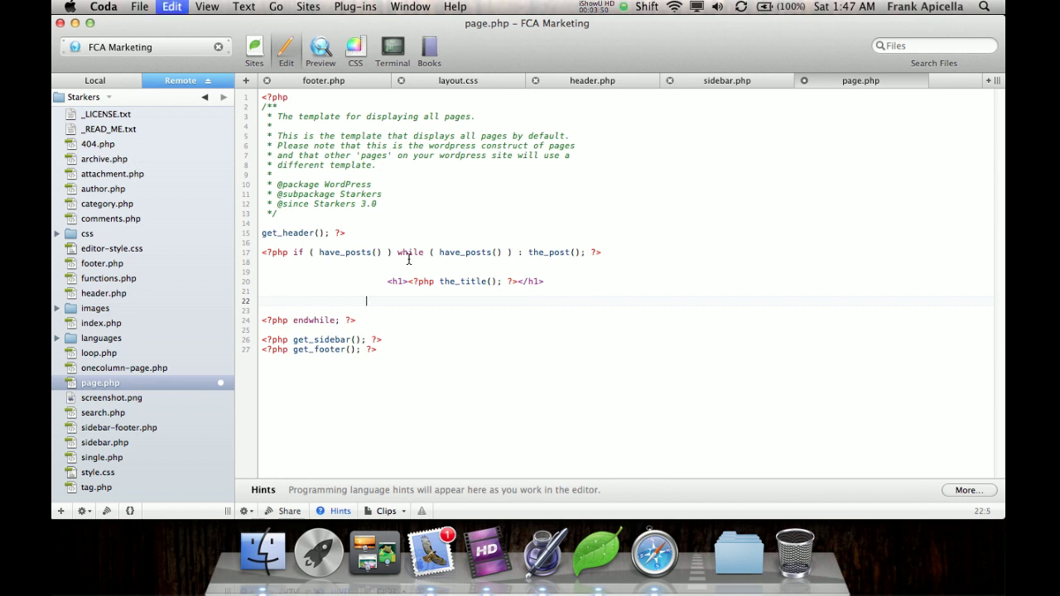
key("super+z")
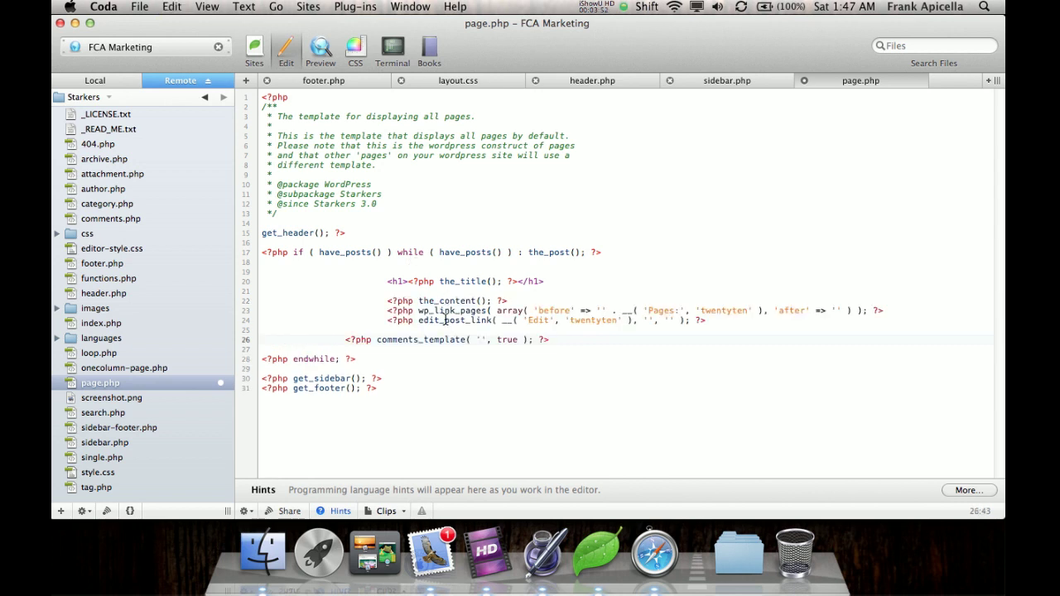
Delete the edit_post_link, wp_link_pages and comments_template lines from page.php.
triple_click(445, 321)
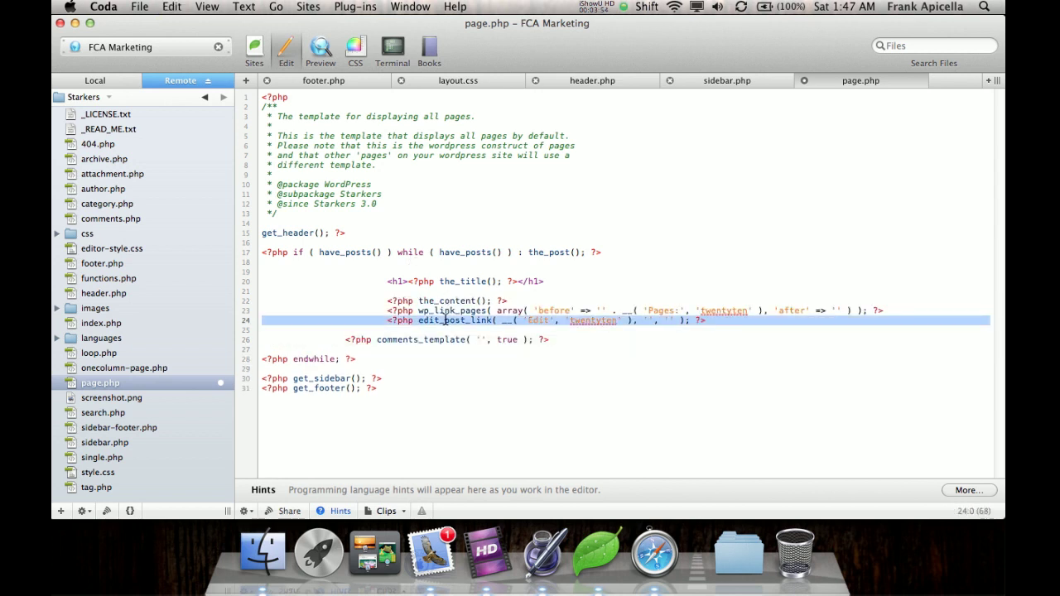
key("BackSpace")
triple_click(466, 309)
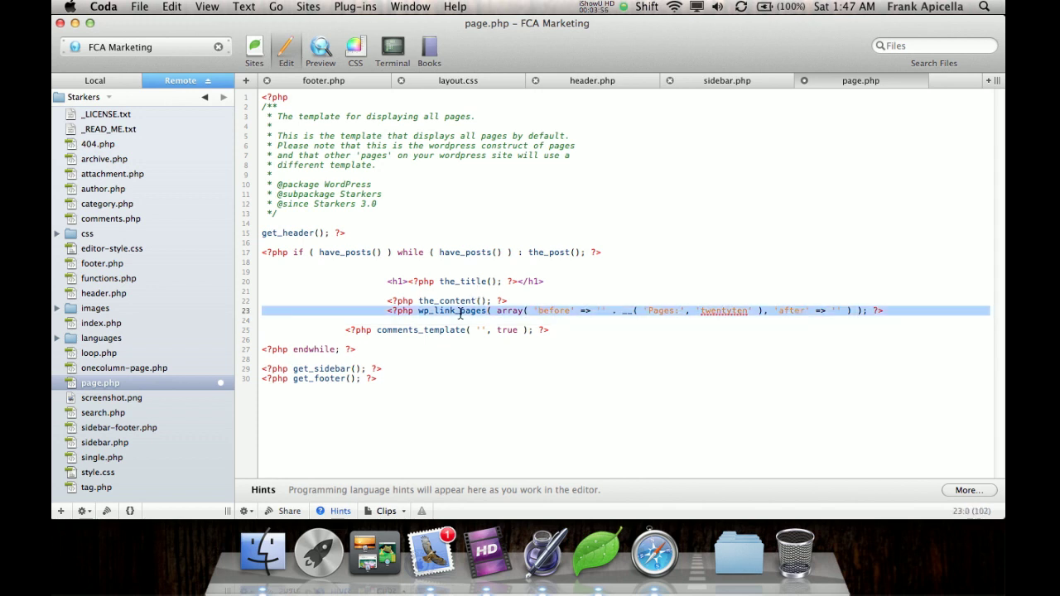
key("BackSpace")
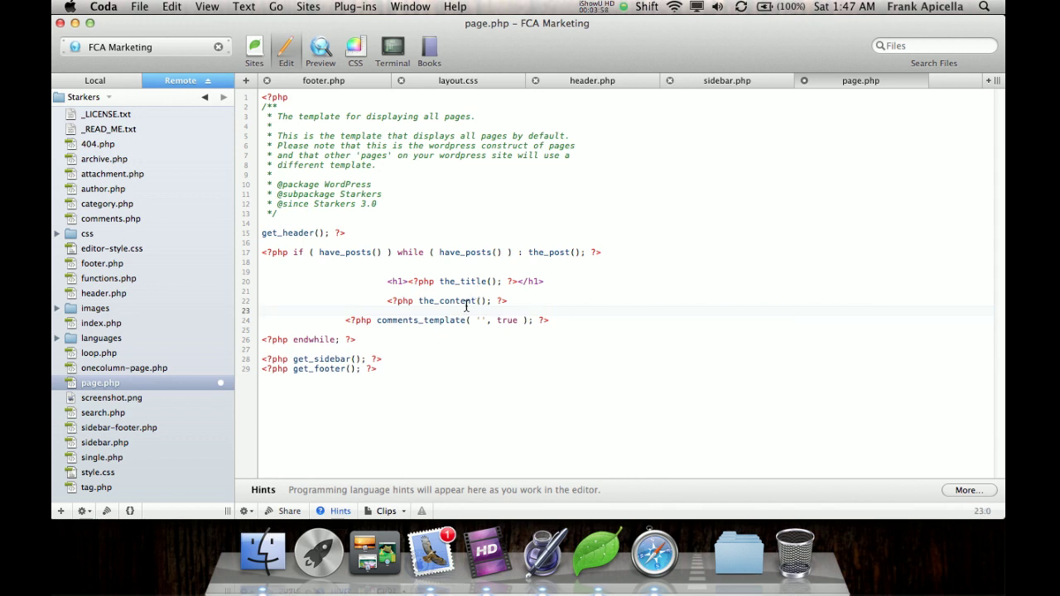
triple_click(463, 322)
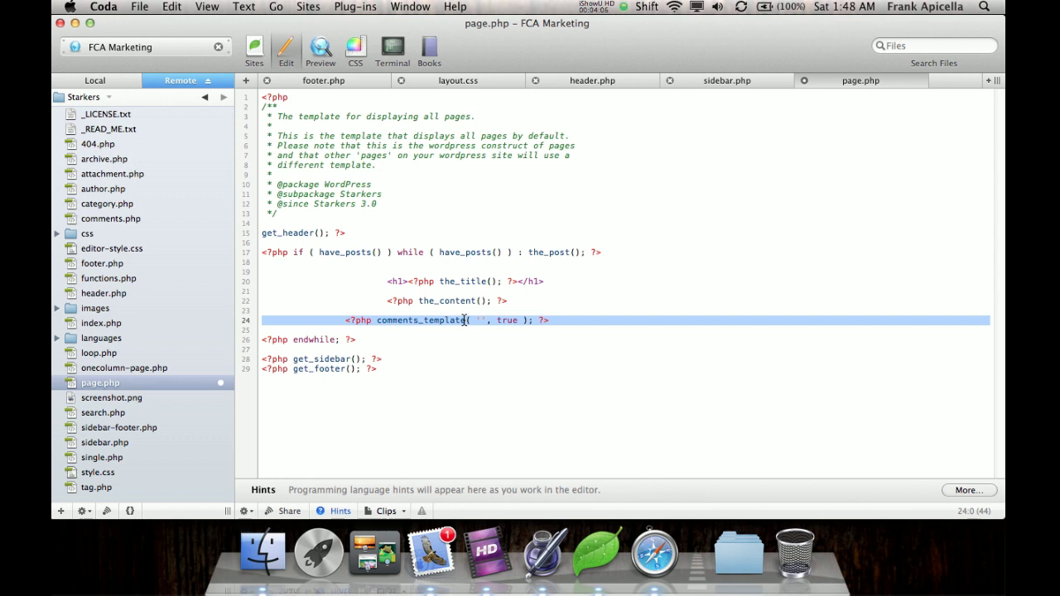
key("BackSpace")
key("BackSpace")
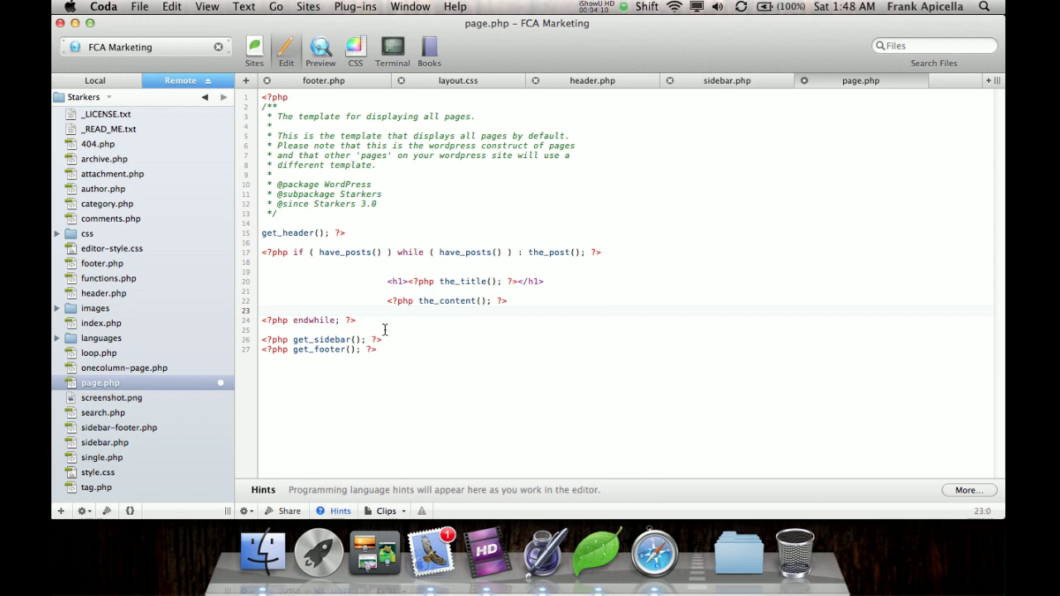
Save page.php and bring up the WordPress Manage Themes page in Safari.
key("super+s")
left_click(654, 552)
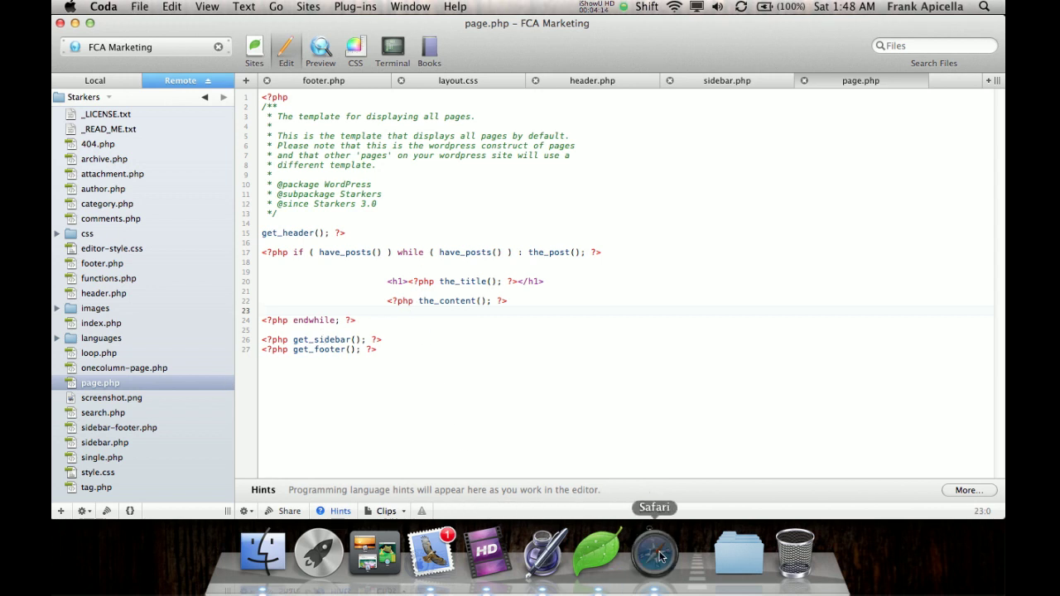
left_click(322, 75)
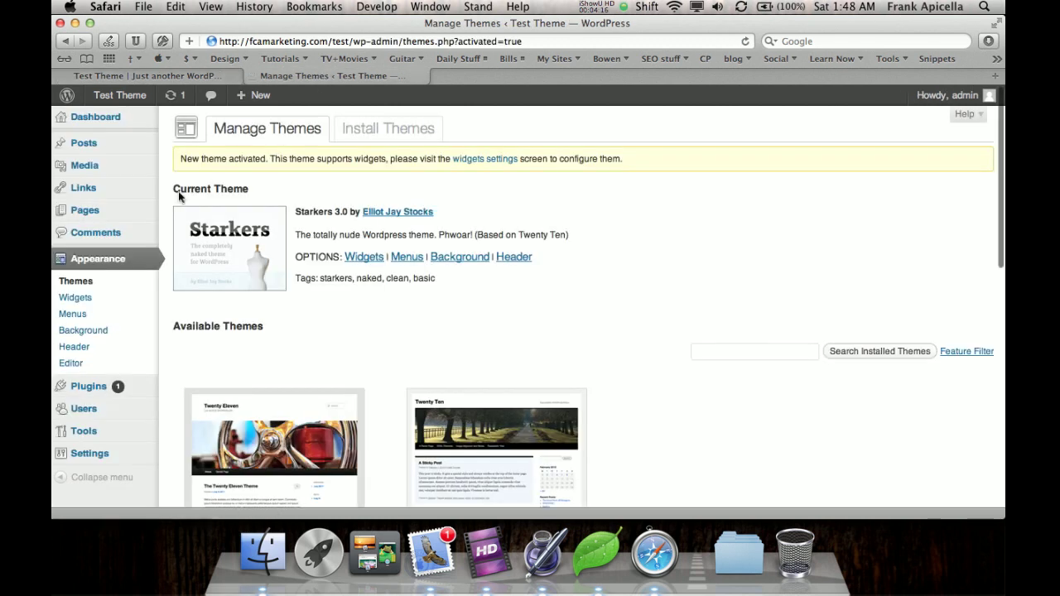
scroll(132, 202, "down", 3)
scroll(170, 135, "up", 5)
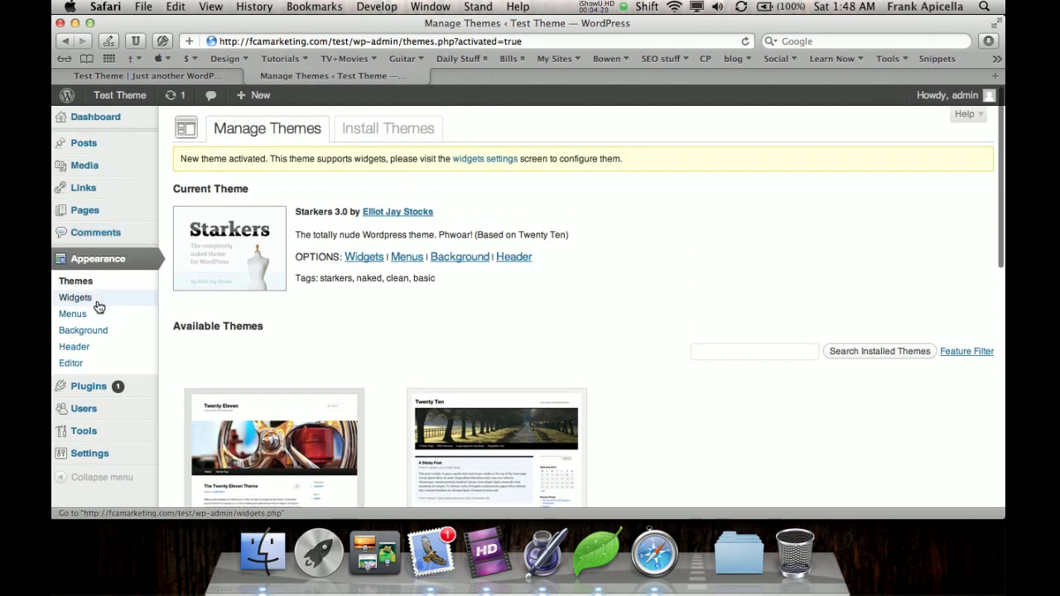
Delete the Search, Recent Posts, Recent Comments, Archives, Categories and Meta widgets from the Primary Widget Area.
left_click(98, 307)
left_click(965, 222)
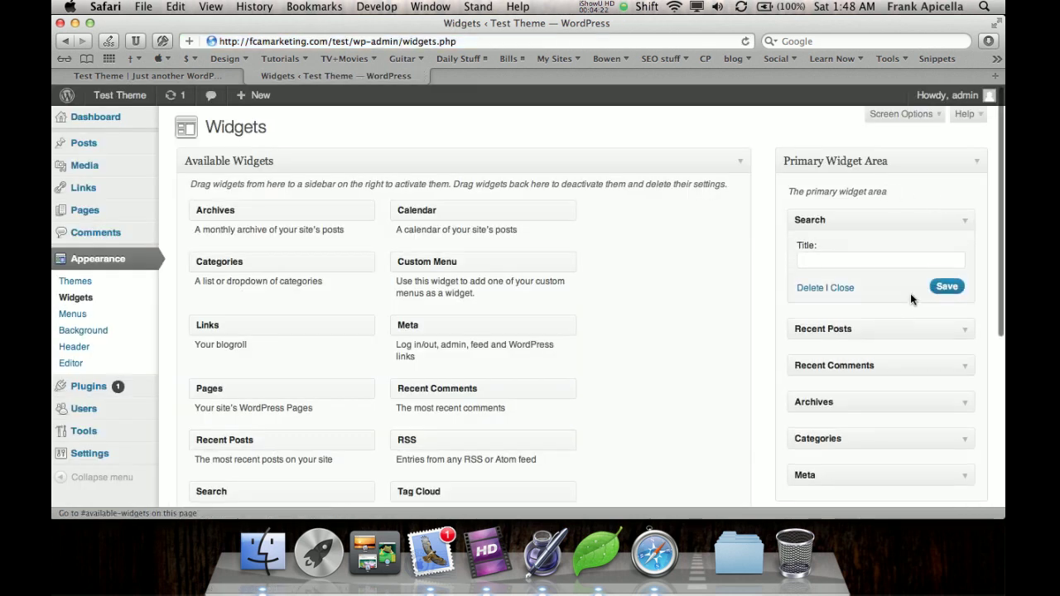
left_click(808, 288)
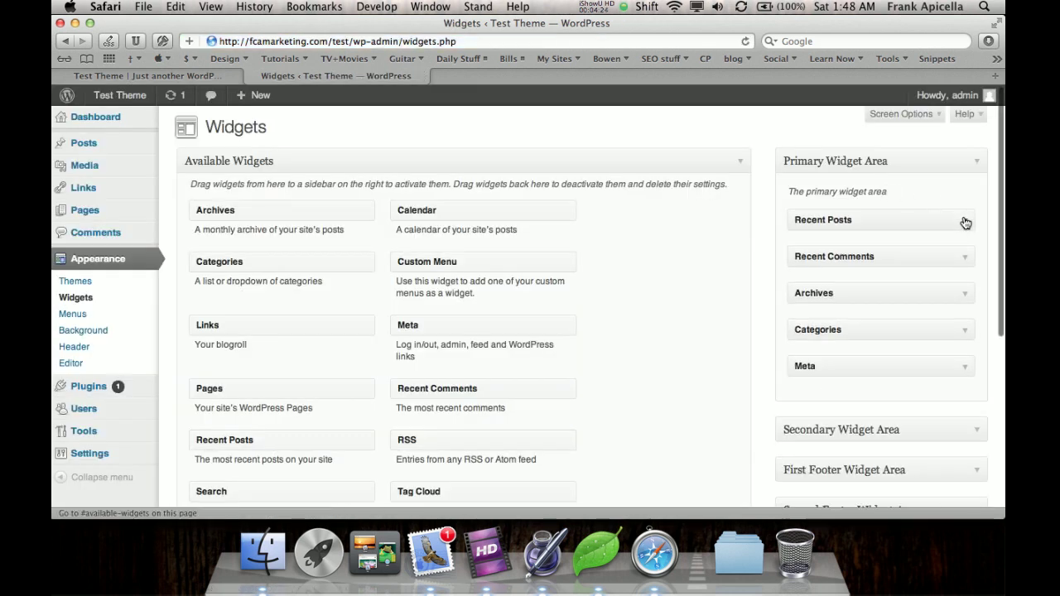
left_click(965, 222)
left_click(804, 314)
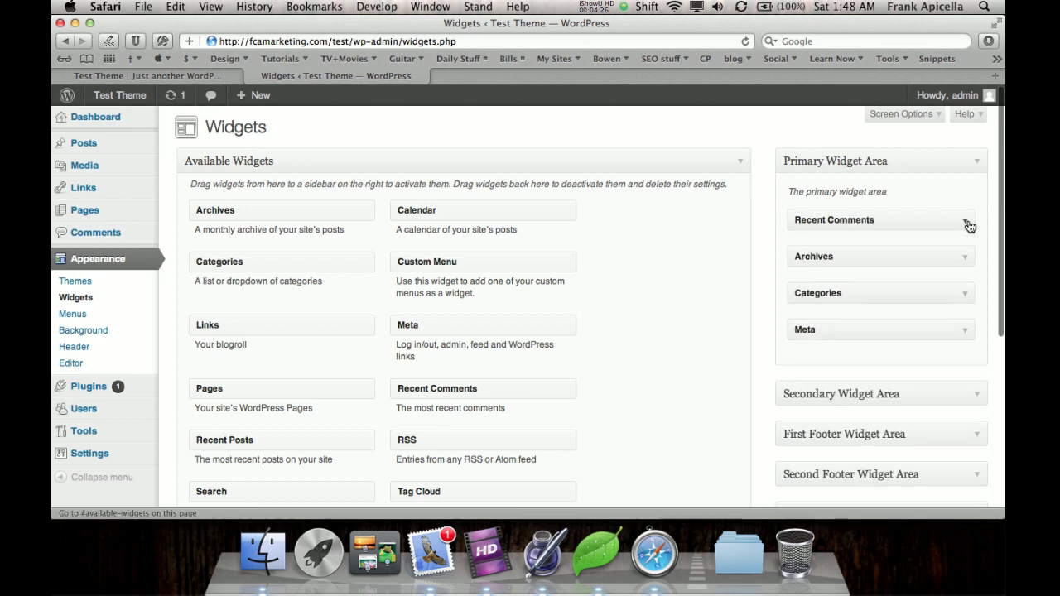
left_click(969, 225)
left_click(807, 312)
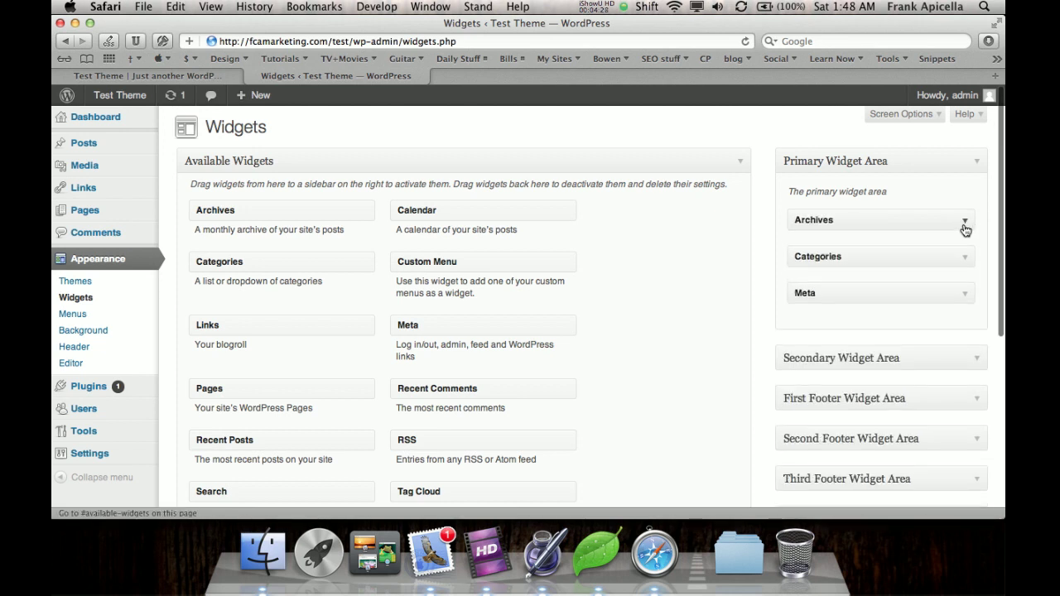
left_click(965, 223)
left_click(805, 323)
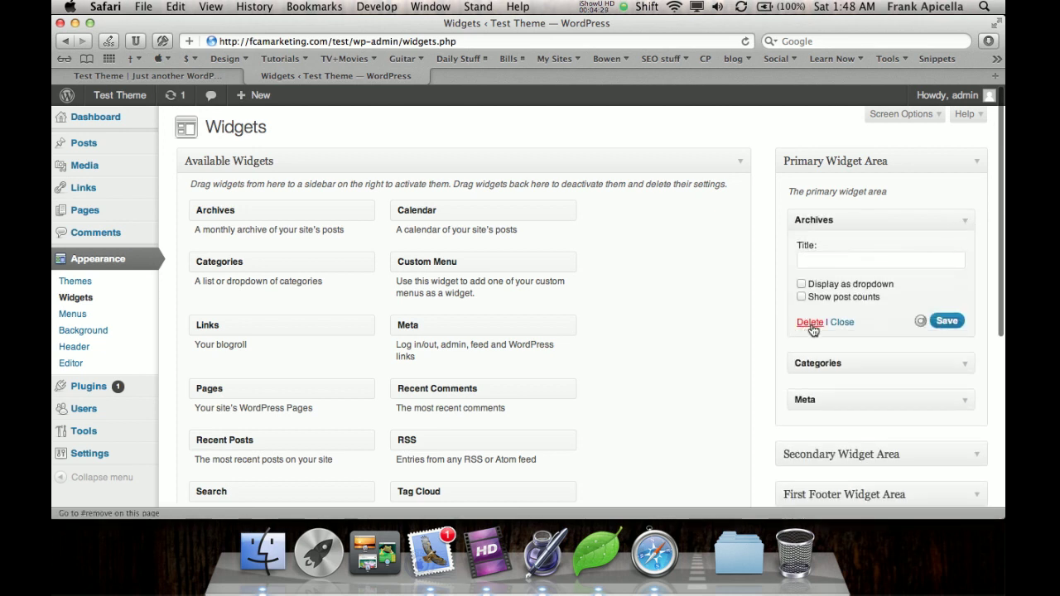
left_click(965, 222)
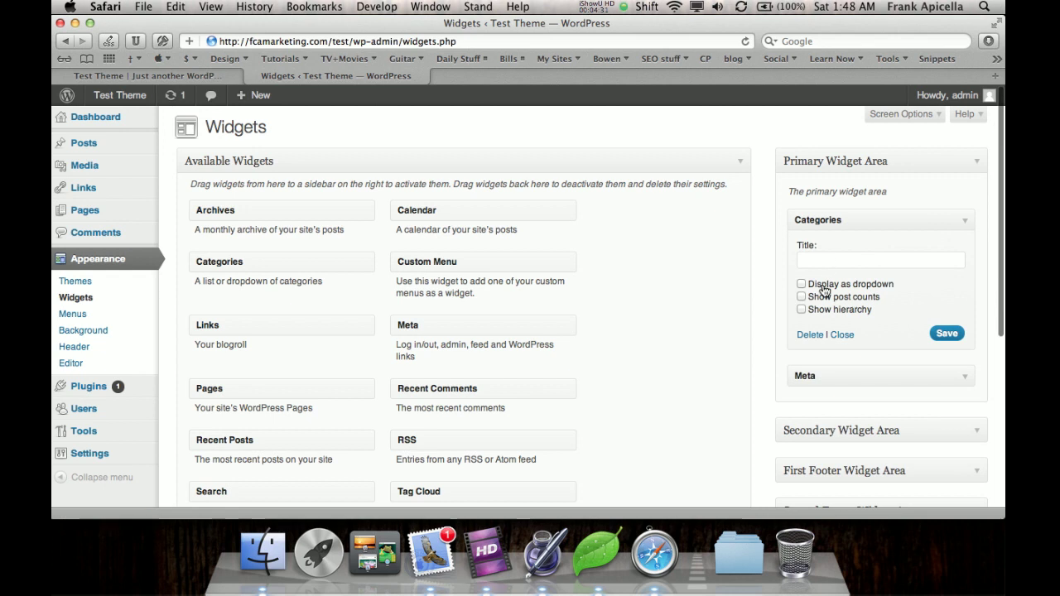
left_click(966, 220)
left_click(811, 288)
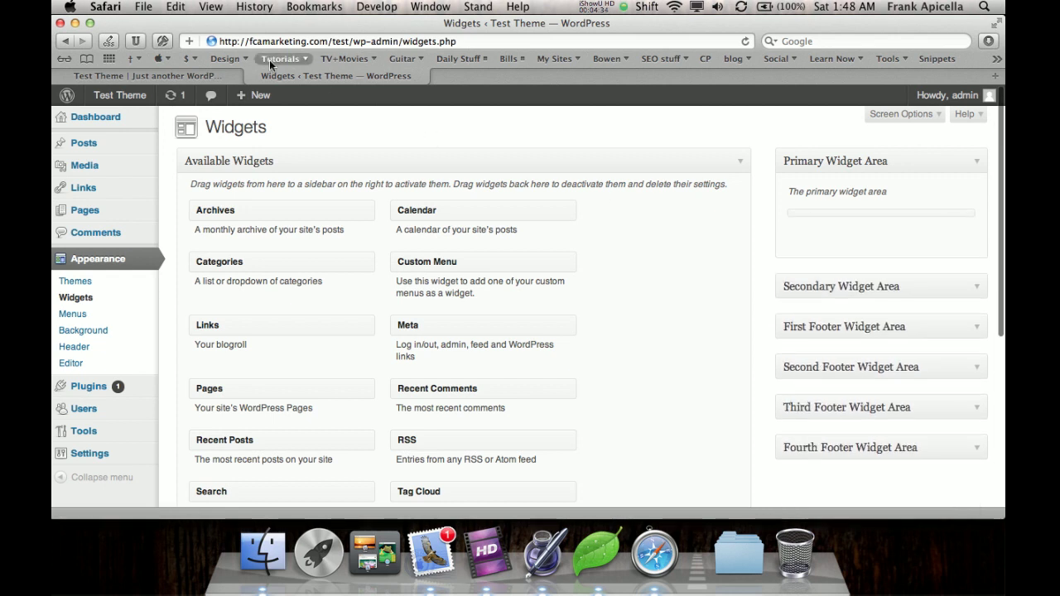
Reload the site's front page to check it, then return to the Widgets page.
left_click(207, 75)
key("super+r")
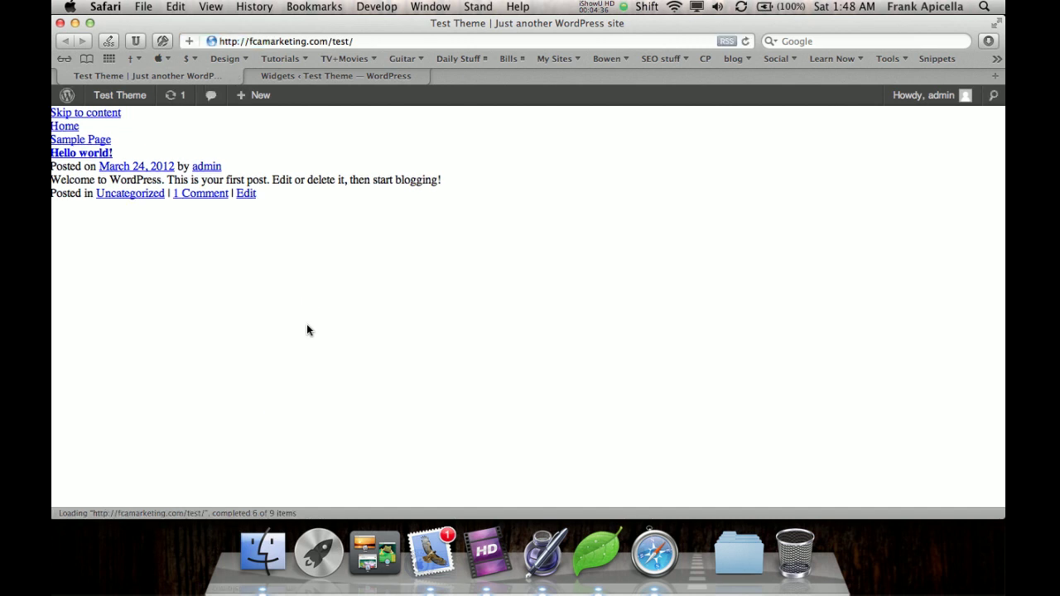
left_click(265, 76)
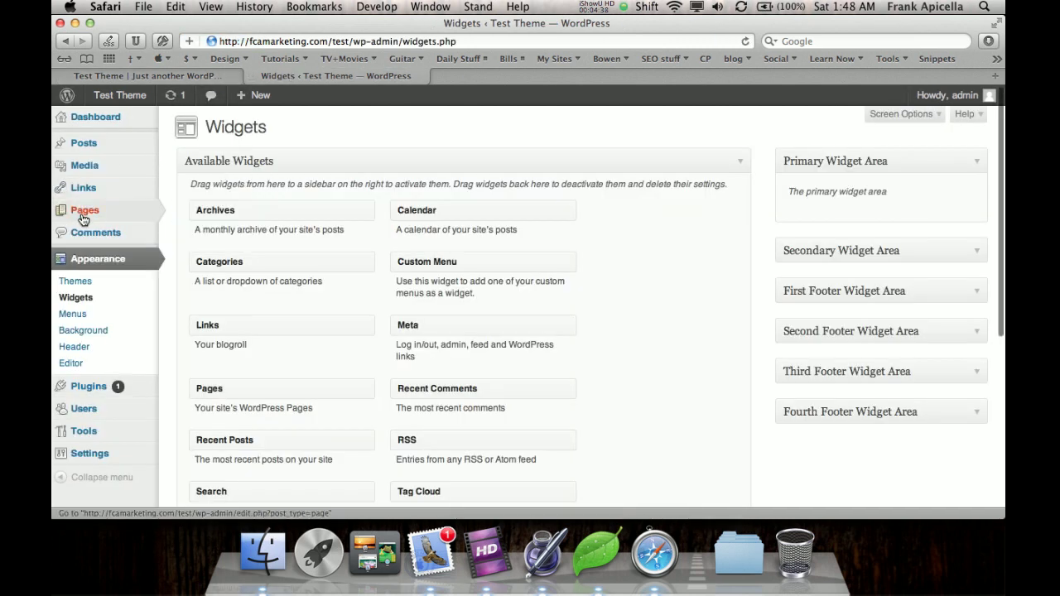
Move the Sample Page and the Hello world! post to the Trash.
left_click(172, 210)
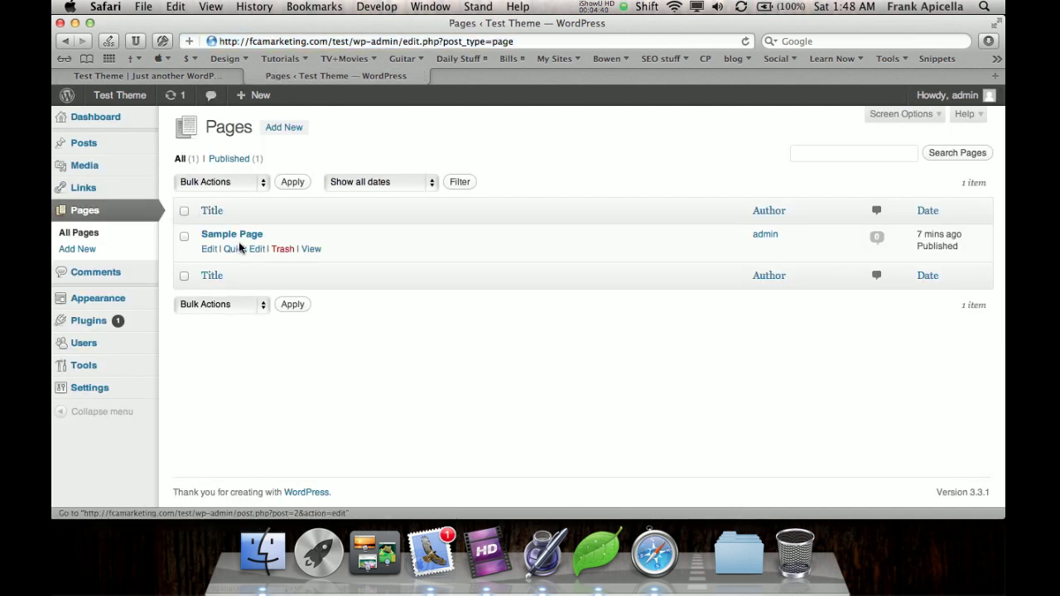
left_click(276, 250)
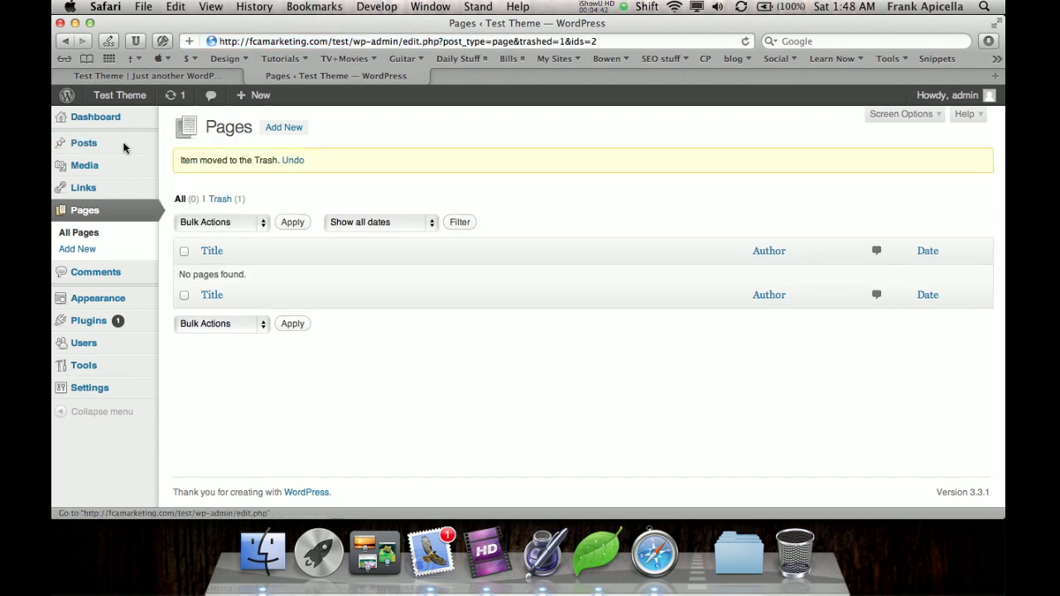
left_click(124, 147)
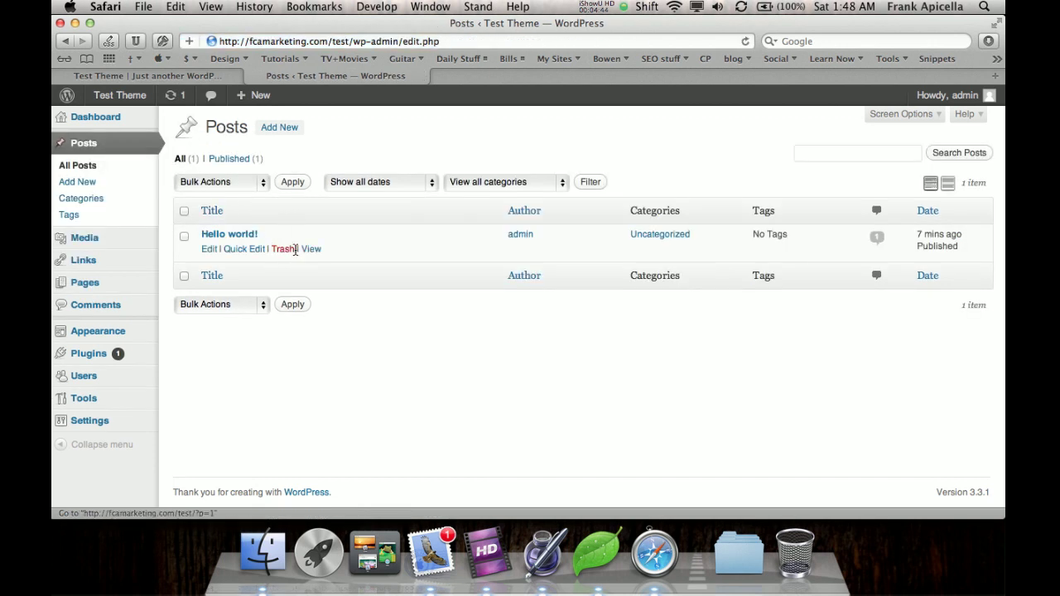
left_click(278, 246)
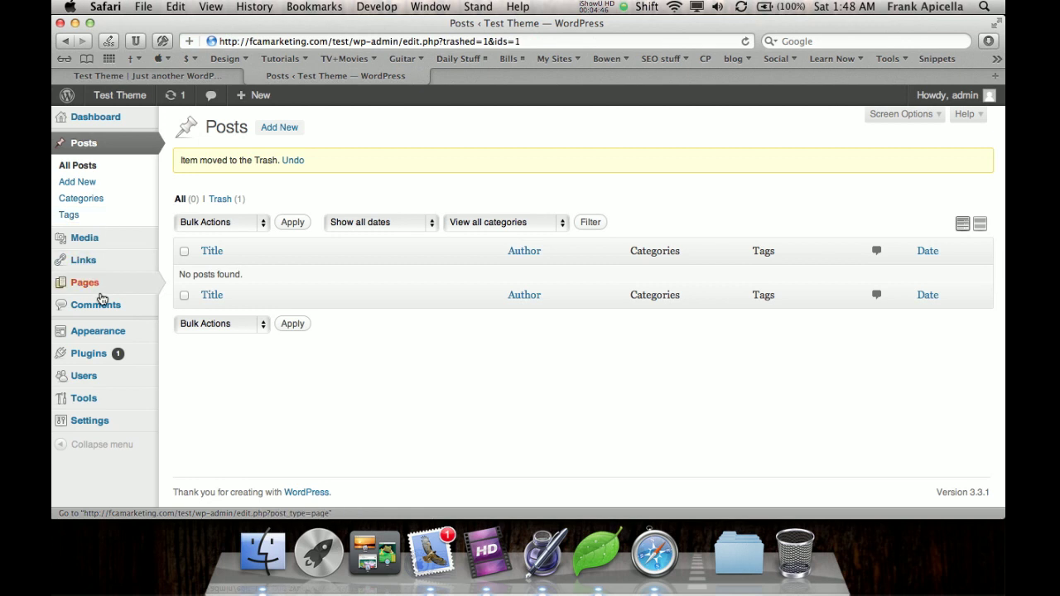
Publish a new empty page titled 'Home'.
left_click(93, 285)
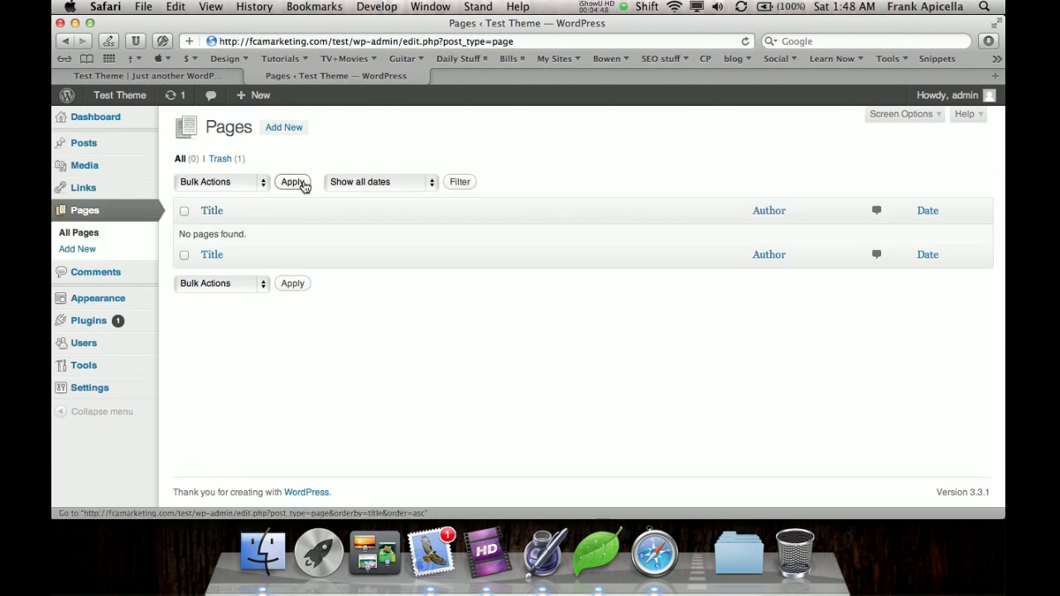
left_click(284, 133)
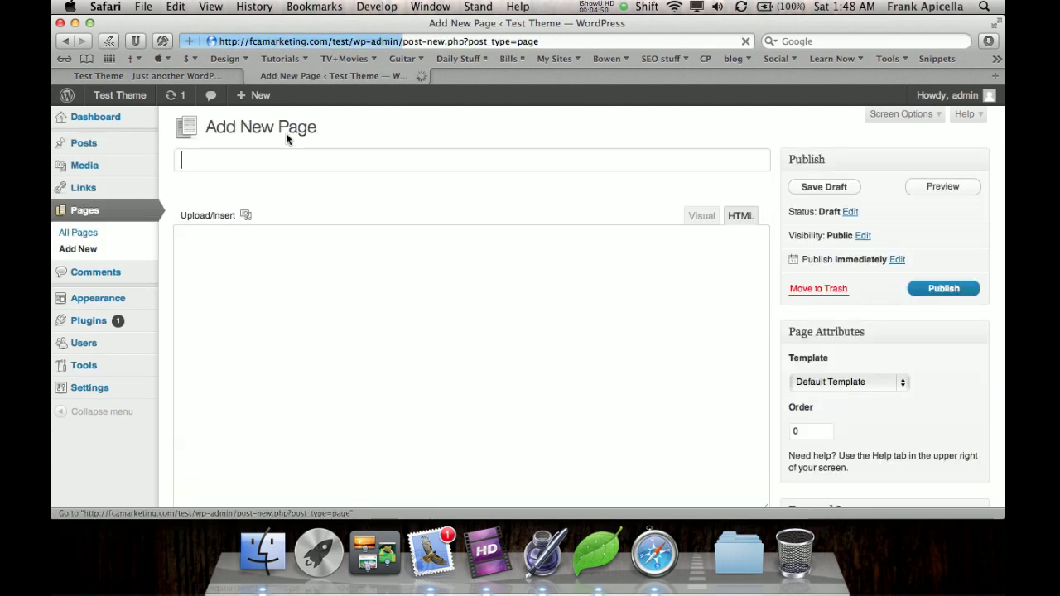
type("Home")
left_click(936, 288)
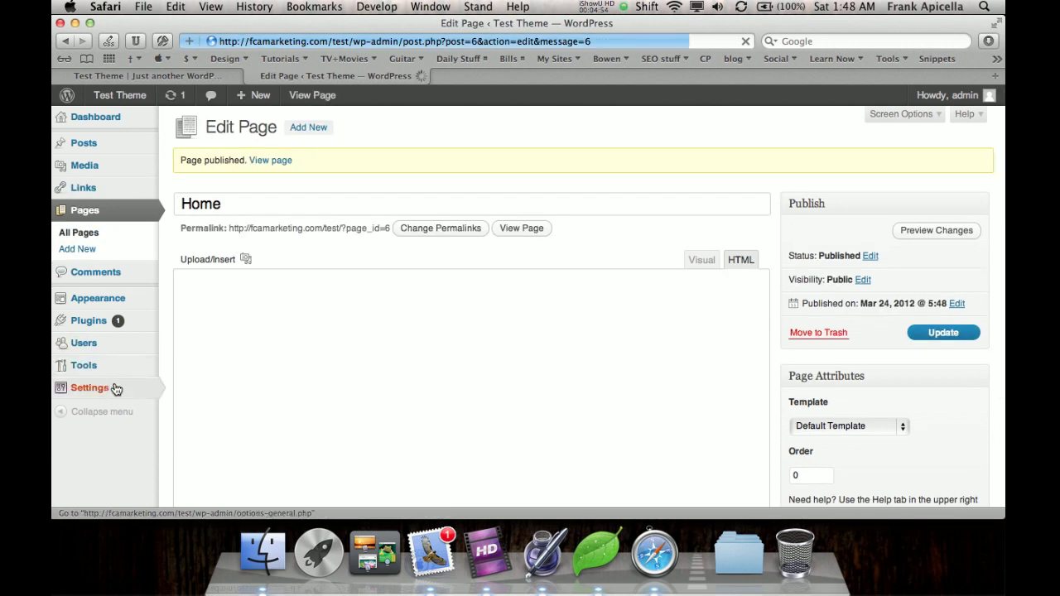
In Reading Settings, set the front page to the static page Home and save.
left_click(117, 396)
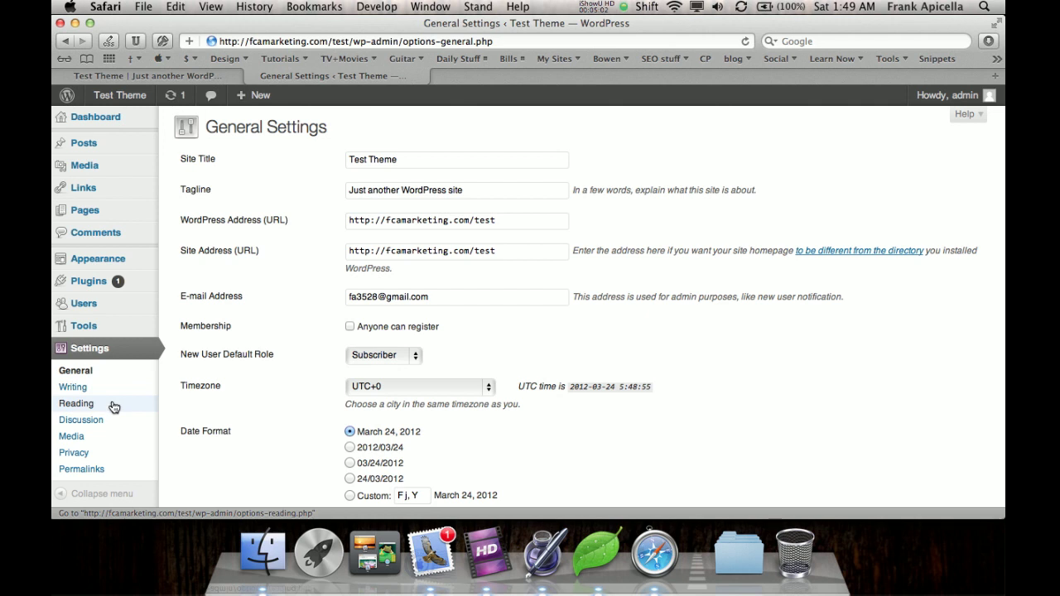
left_click(113, 405)
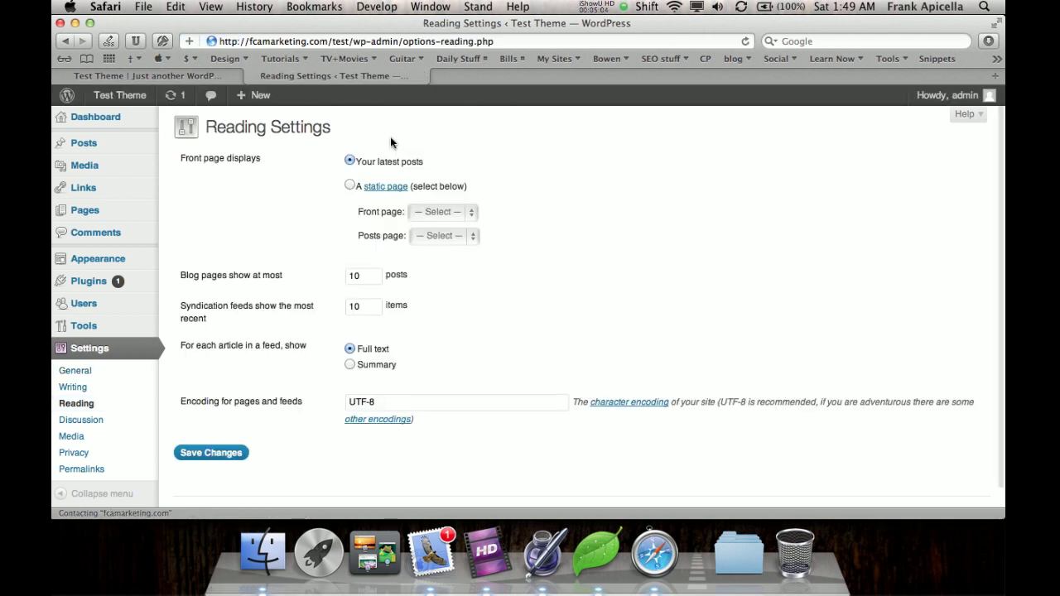
left_click(348, 184)
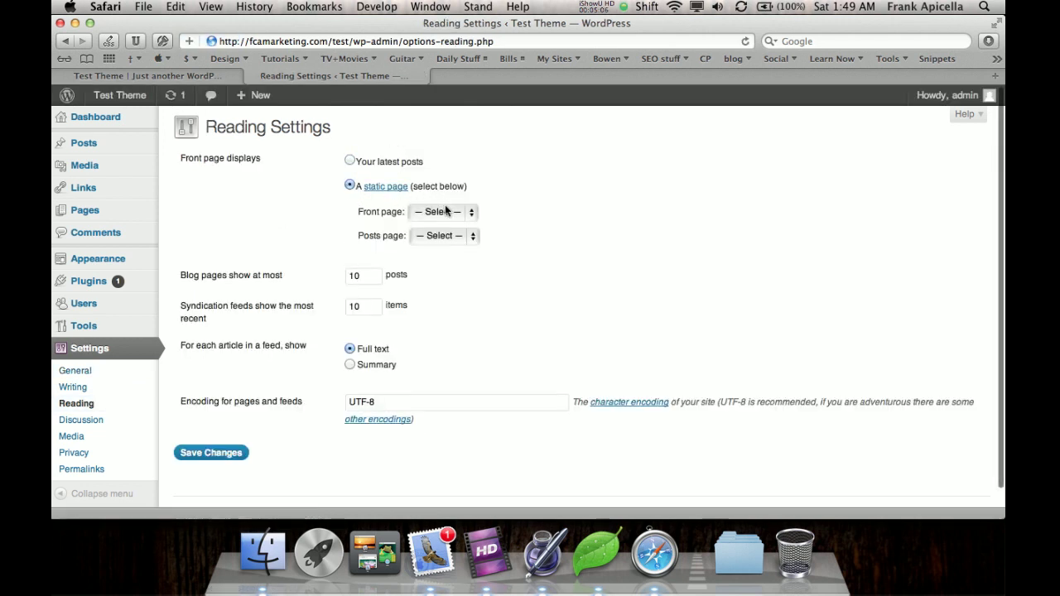
left_click(448, 212)
left_click(447, 226)
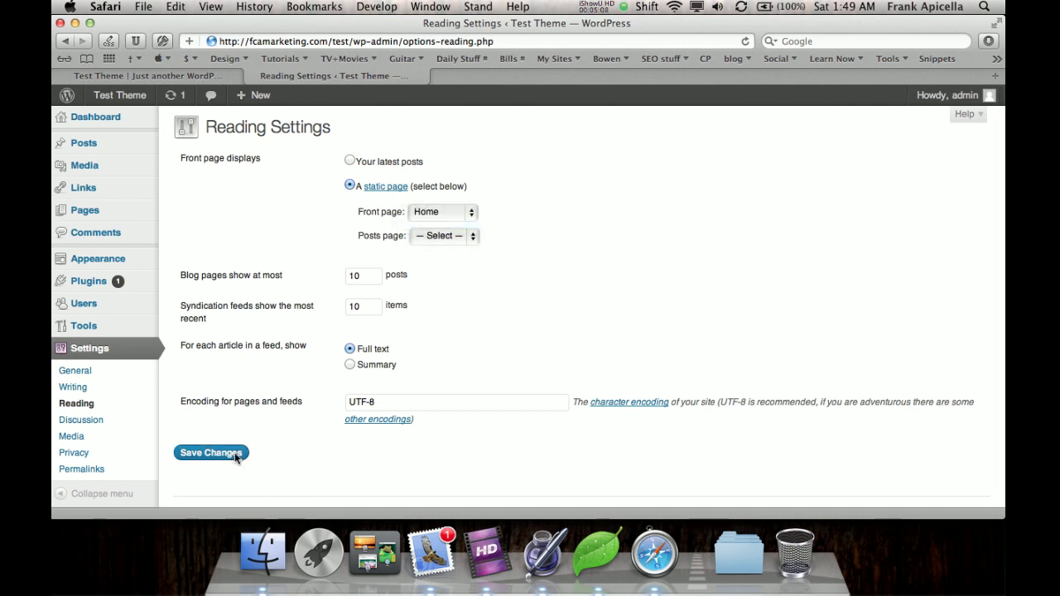
left_click(235, 452)
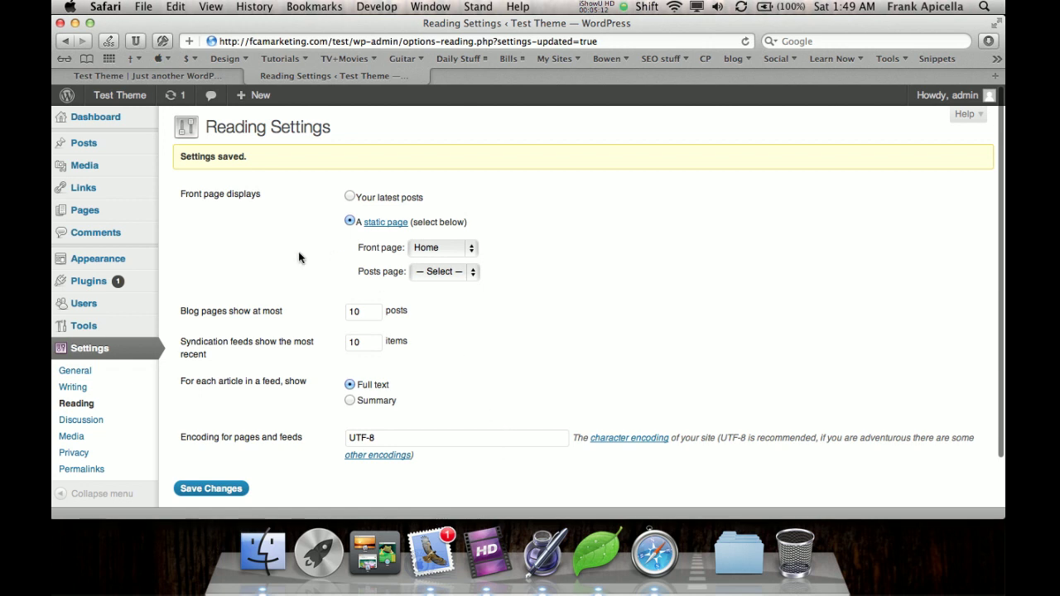
Reload the site's front page to check it, then return to Reading Settings and Coda.
left_click(230, 75)
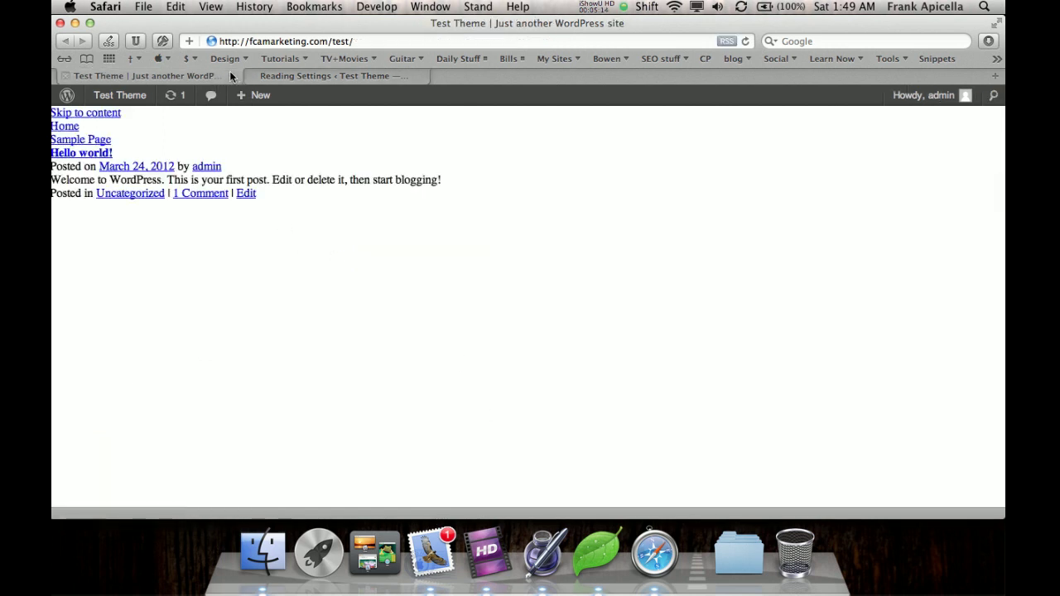
key("super+r")
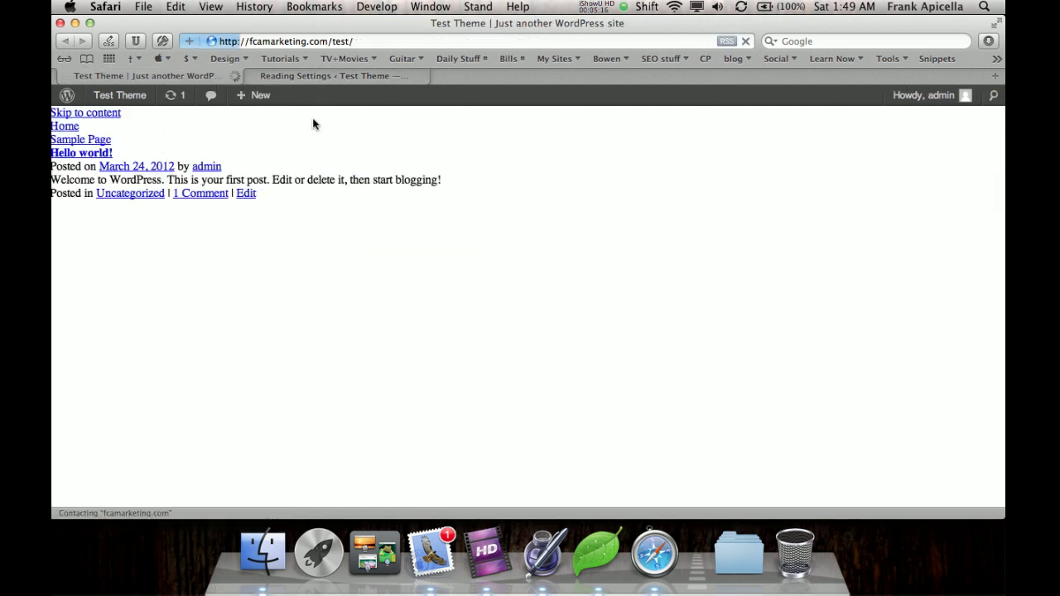
mouse_move(93, 112)
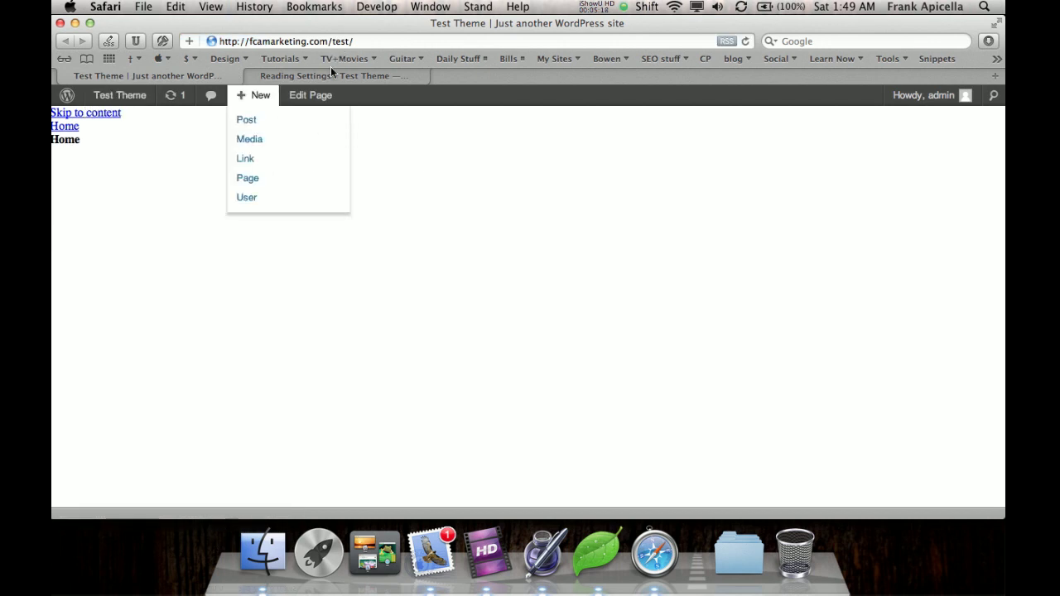
left_click(272, 76)
mouse_move(145, 296)
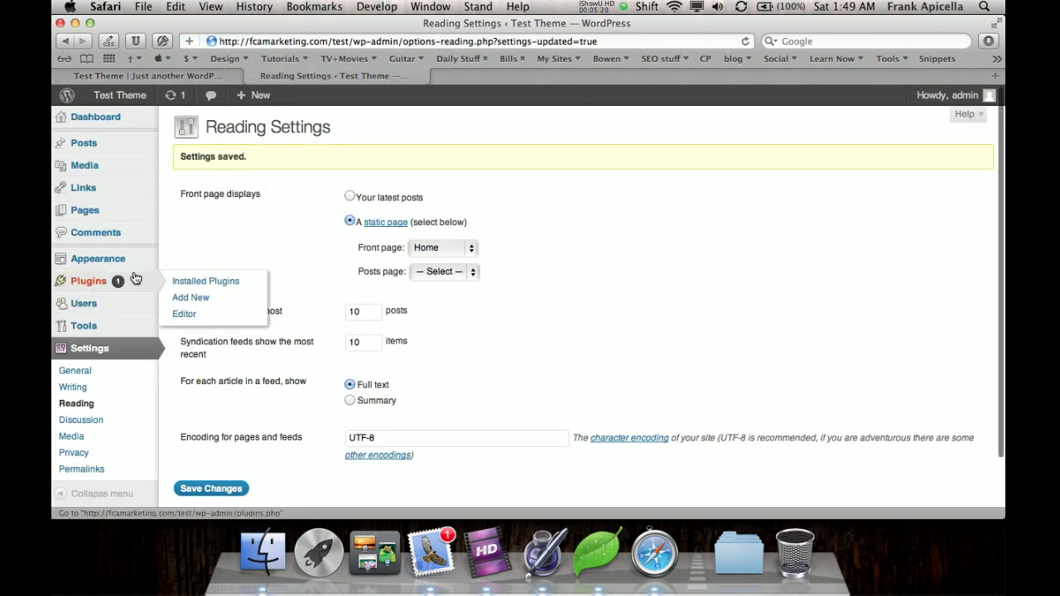
left_click(541, 551)
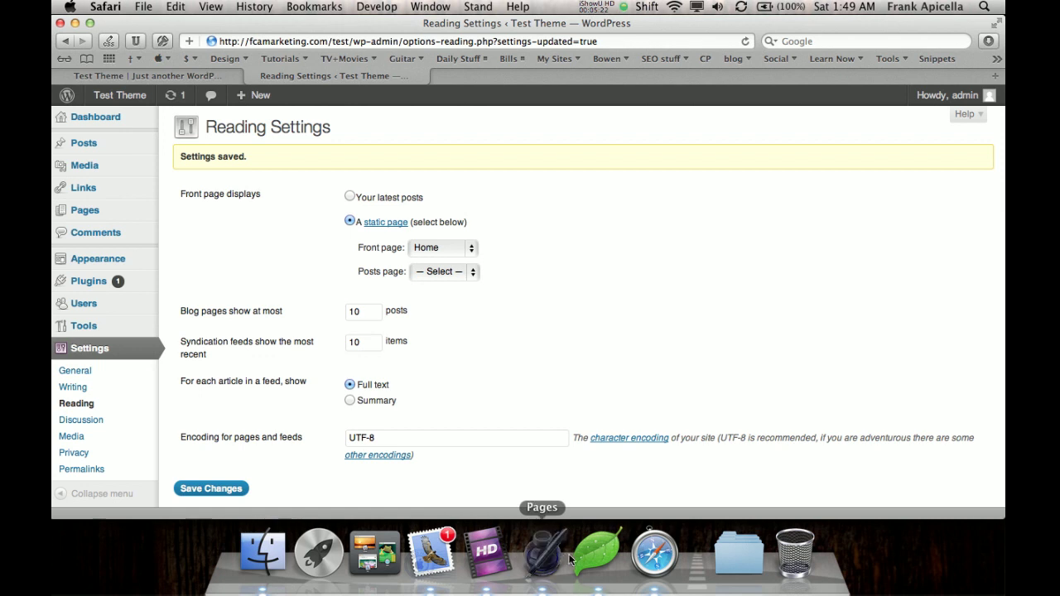
Open header.php and delete the Skip to content link on line 52.
left_click(597, 551)
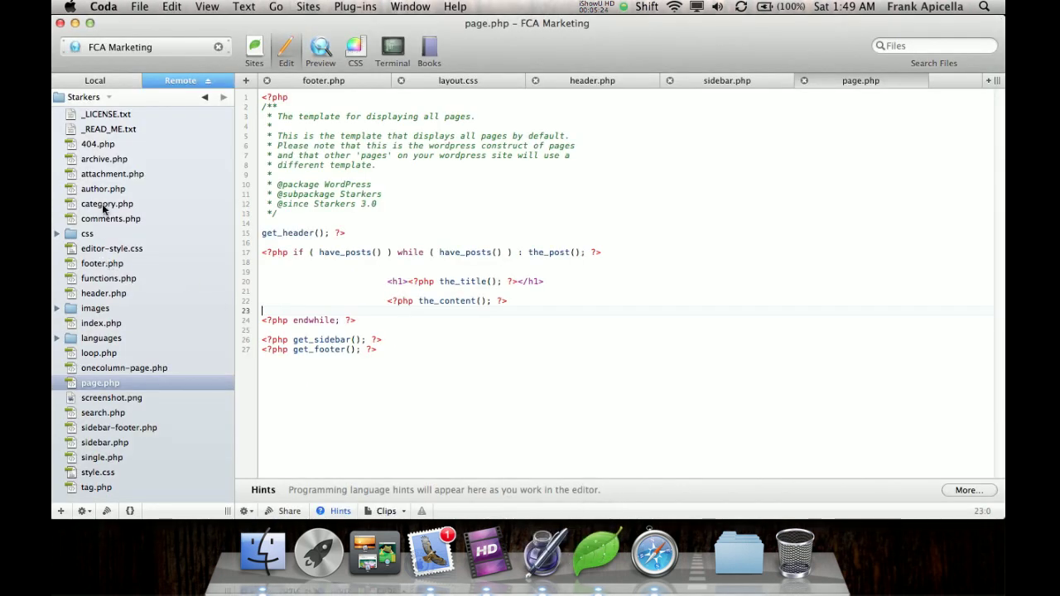
left_click(98, 294)
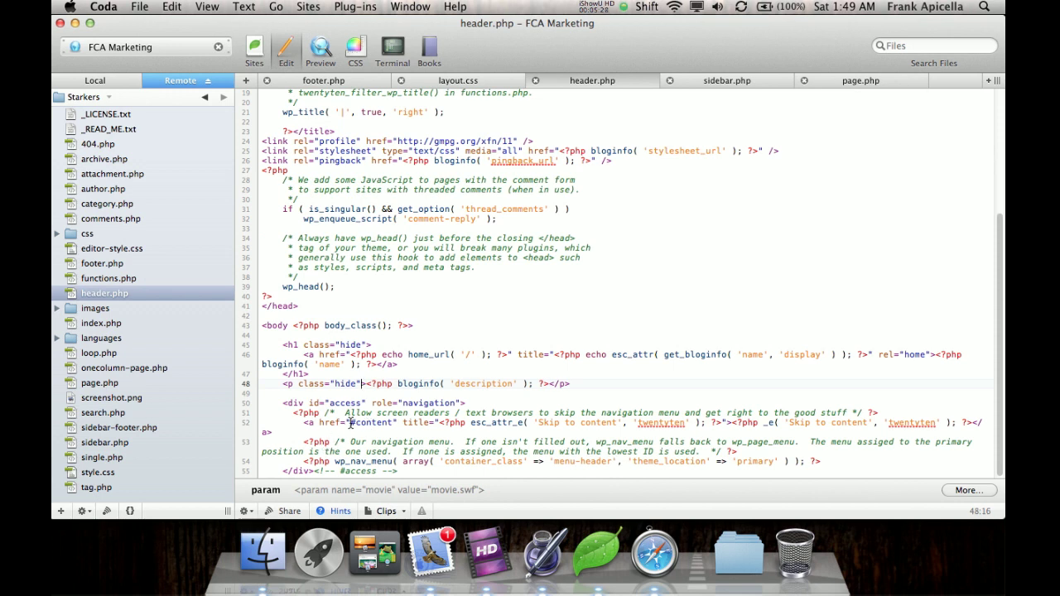
left_click_drag(293, 433, 303, 422)
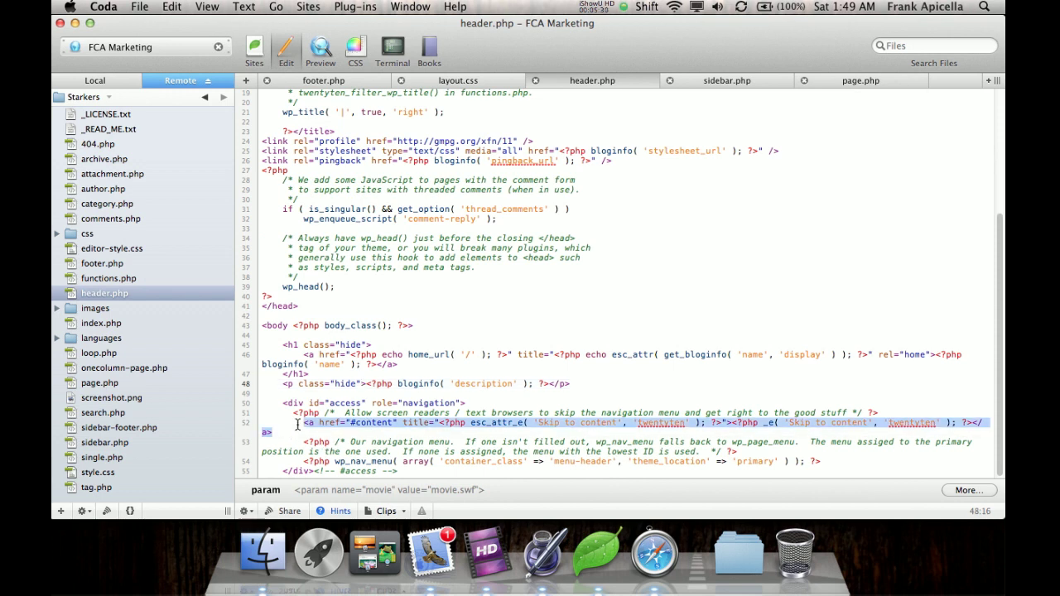
key("BackSpace")
key("BackSpace")
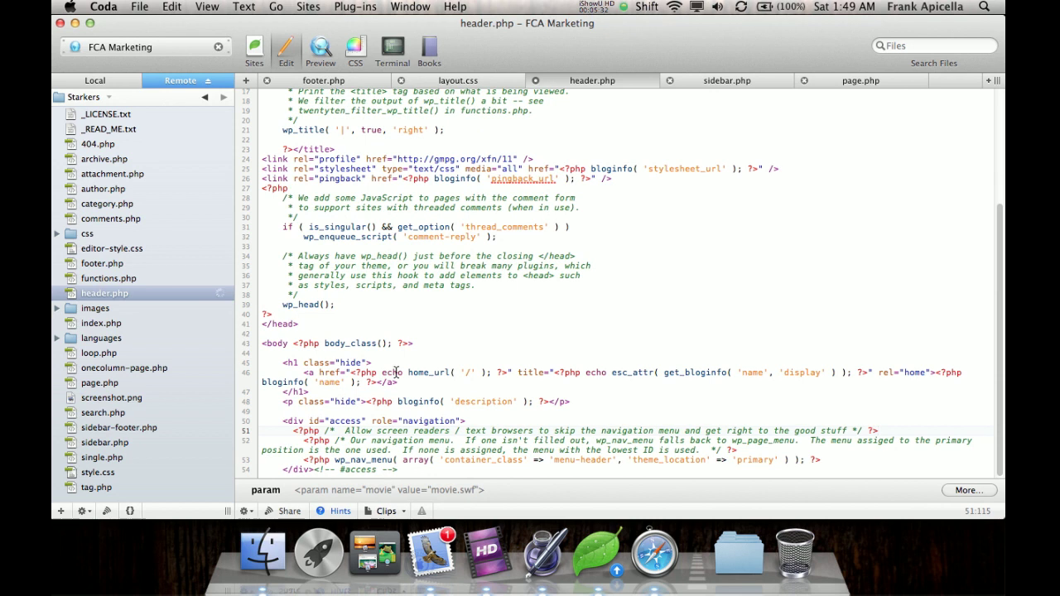
Reload the site's front page to check it, then go back to the WordPress admin Widgets page.
left_click(654, 550)
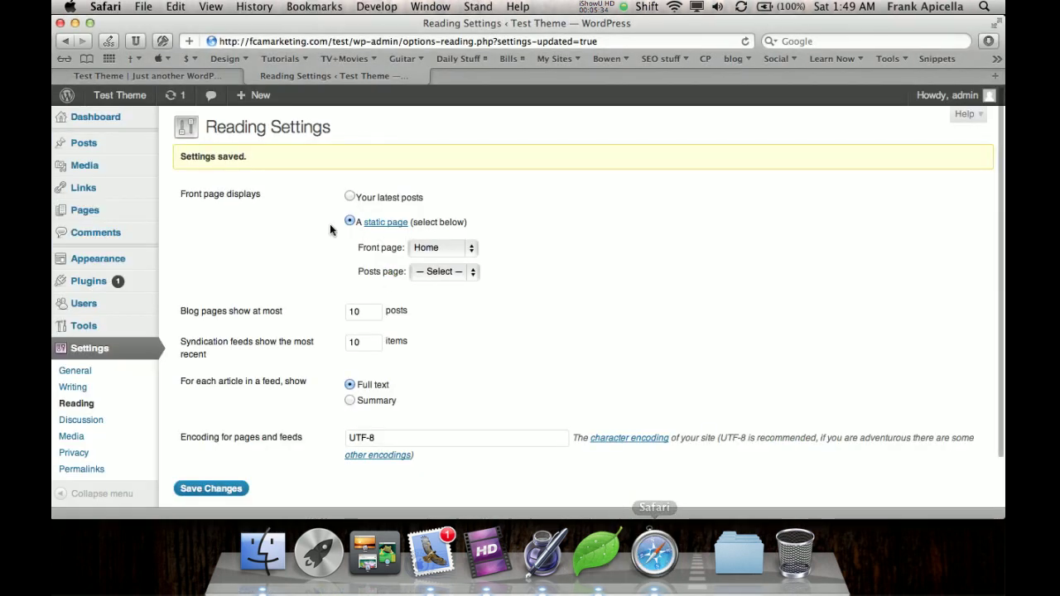
left_click(188, 76)
key("super+r")
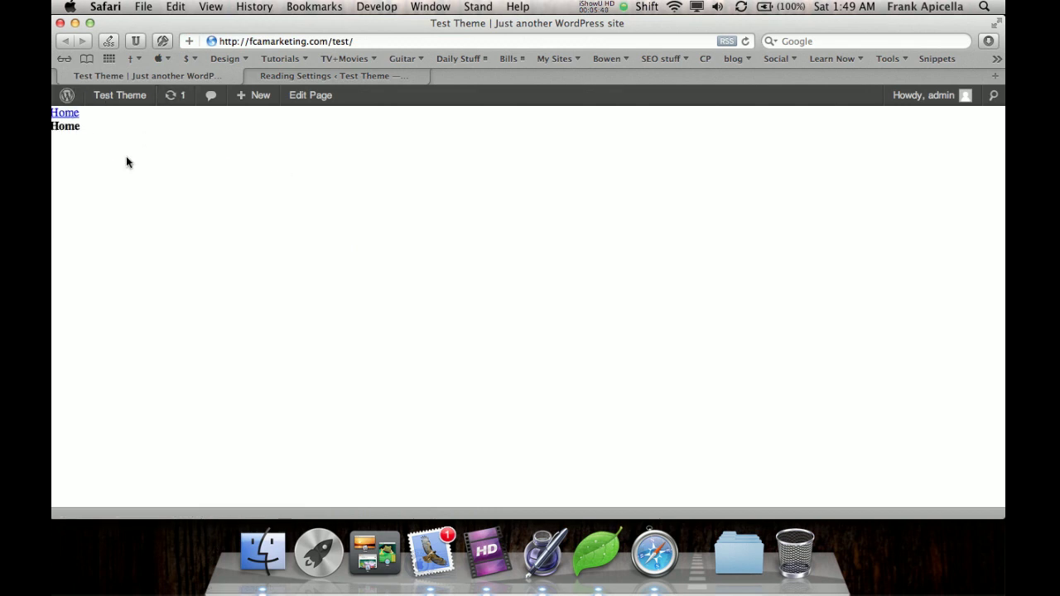
left_click(308, 76)
mouse_move(100, 259)
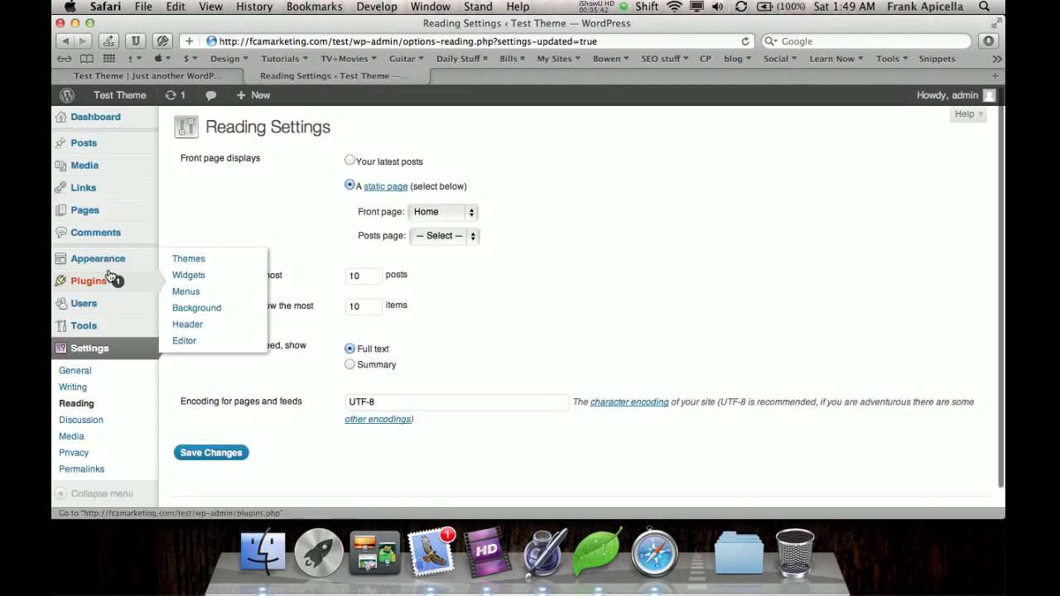
left_click(176, 275)
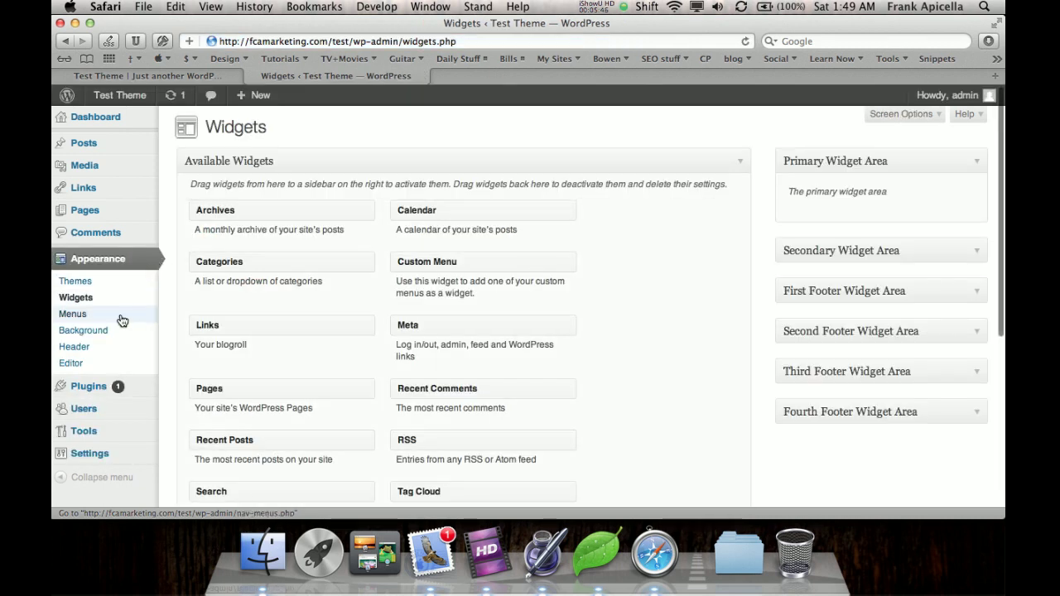
Create a menu named 'Main', assign it to Primary Navigation, and save it.
left_click(128, 313)
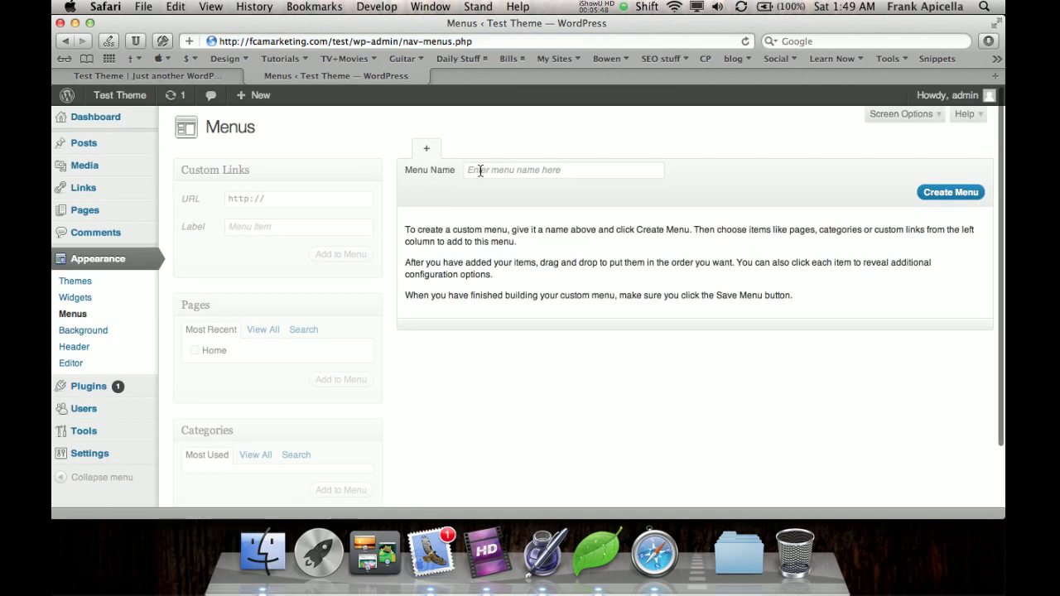
left_click(475, 169)
type("Main Nav")
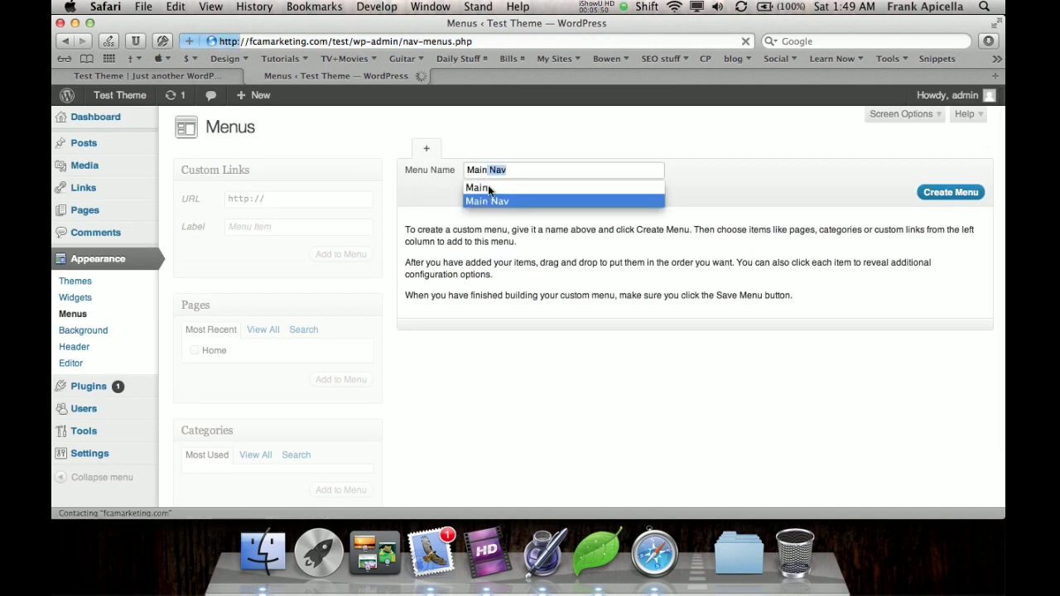
left_click(488, 185)
key("Return")
left_click(248, 289)
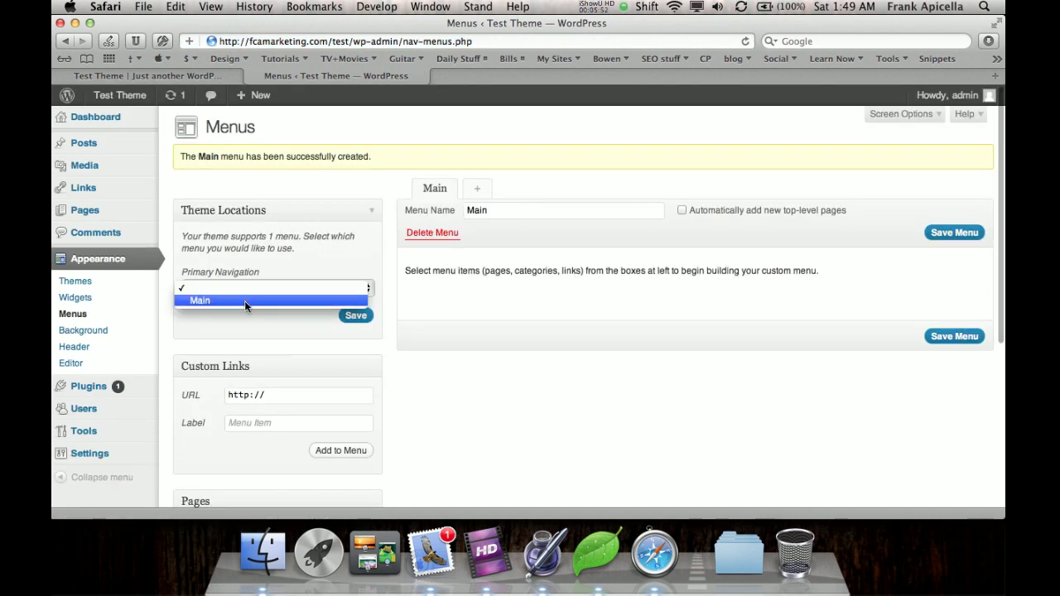
left_click(245, 301)
left_click(358, 318)
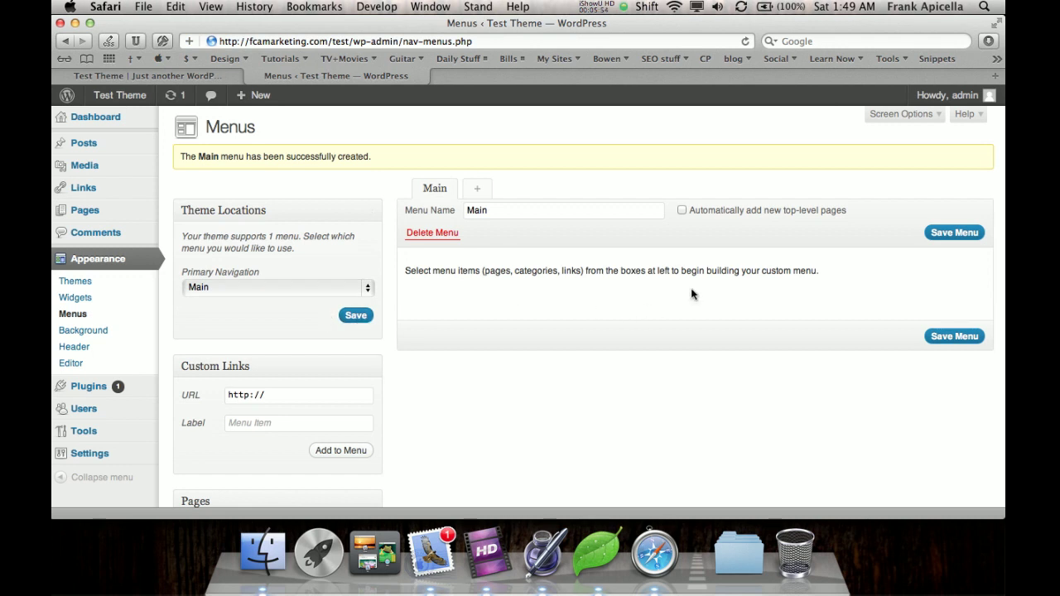
left_click(972, 242)
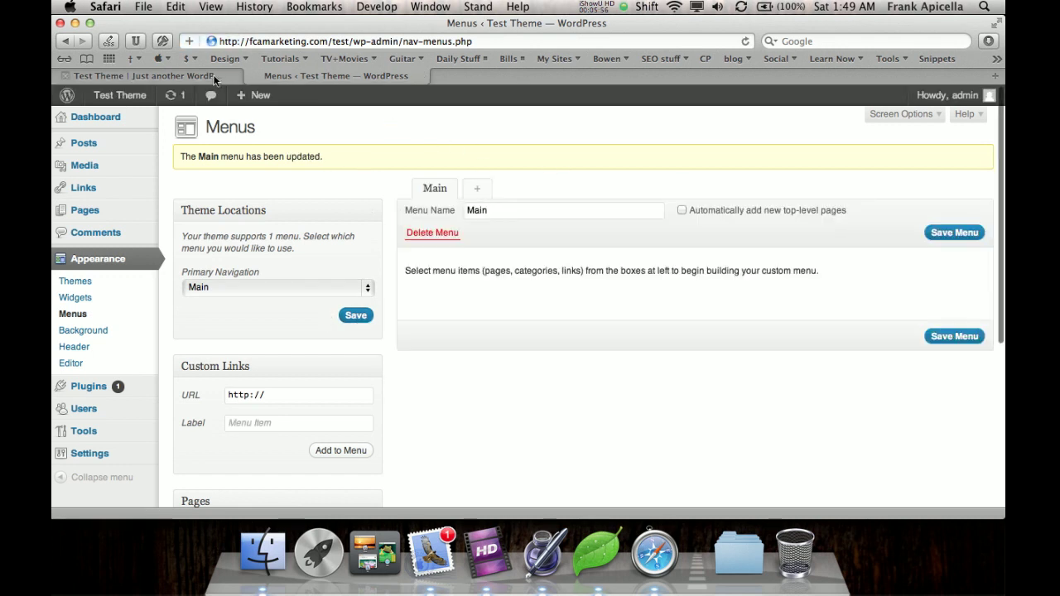
Reload the front page and inspect its HTML to confirm only the Home title remains.
left_click(199, 76)
key("super+r")
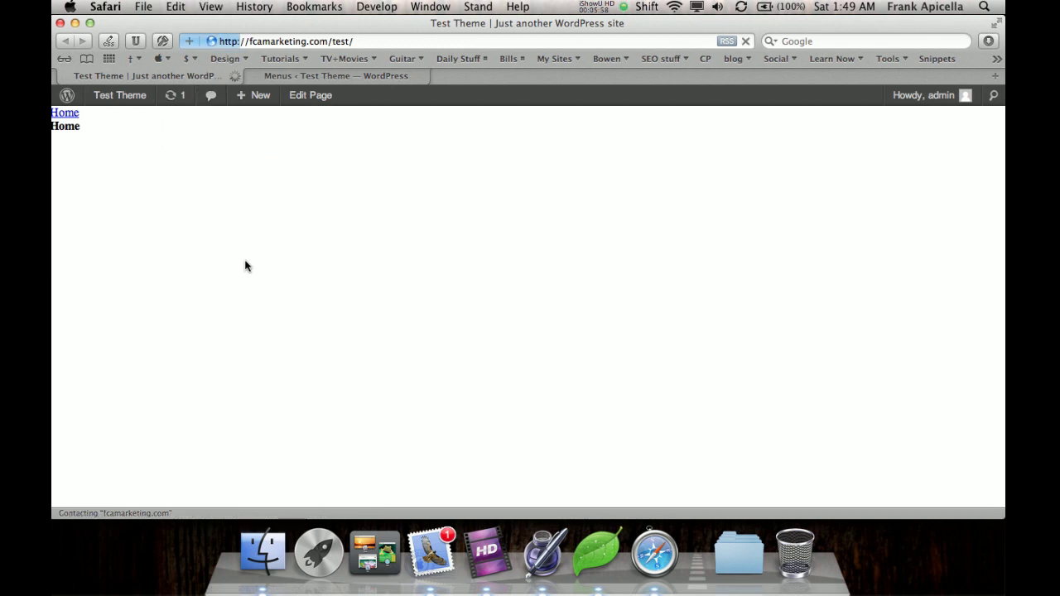
mouse_move(67, 95)
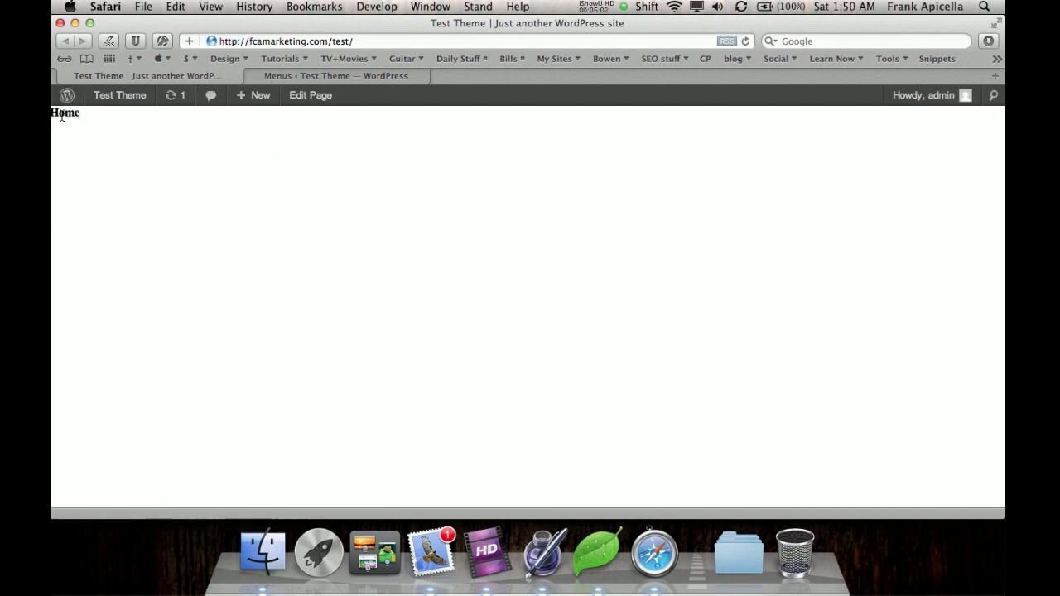
right_click(212, 199)
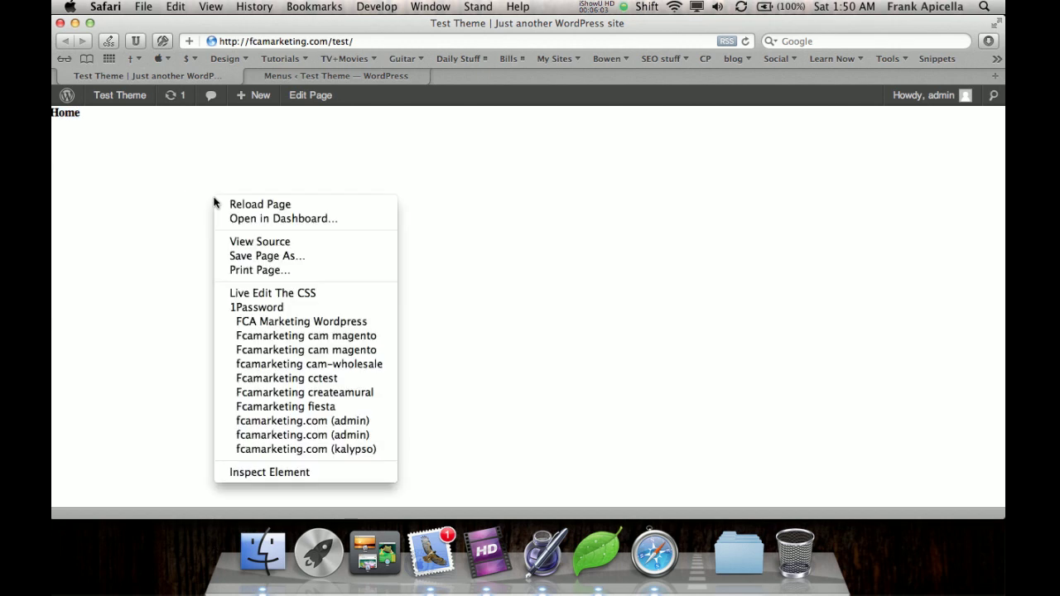
left_click(306, 470)
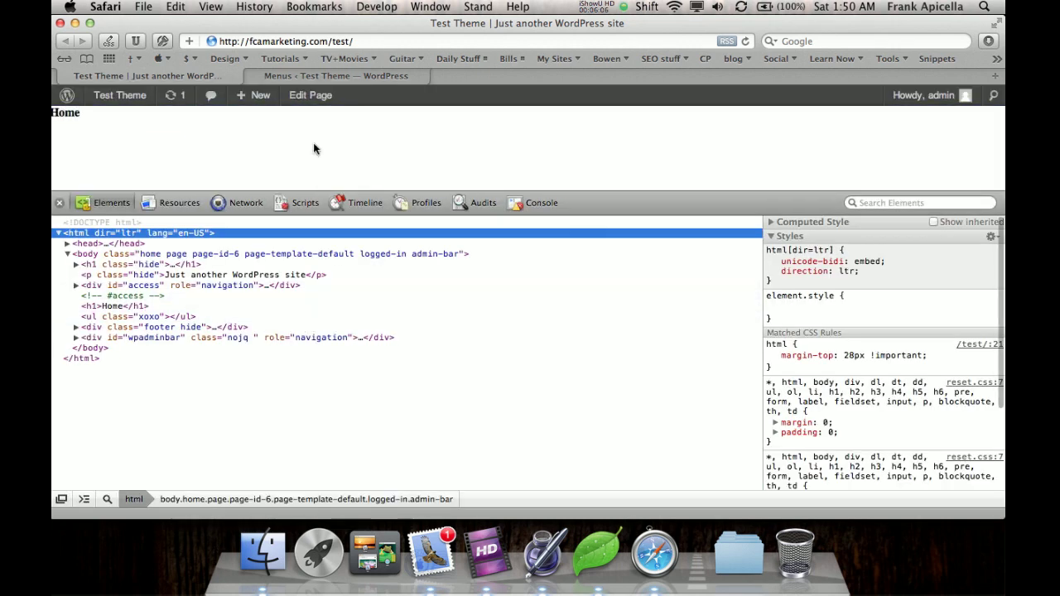
left_click(59, 204)
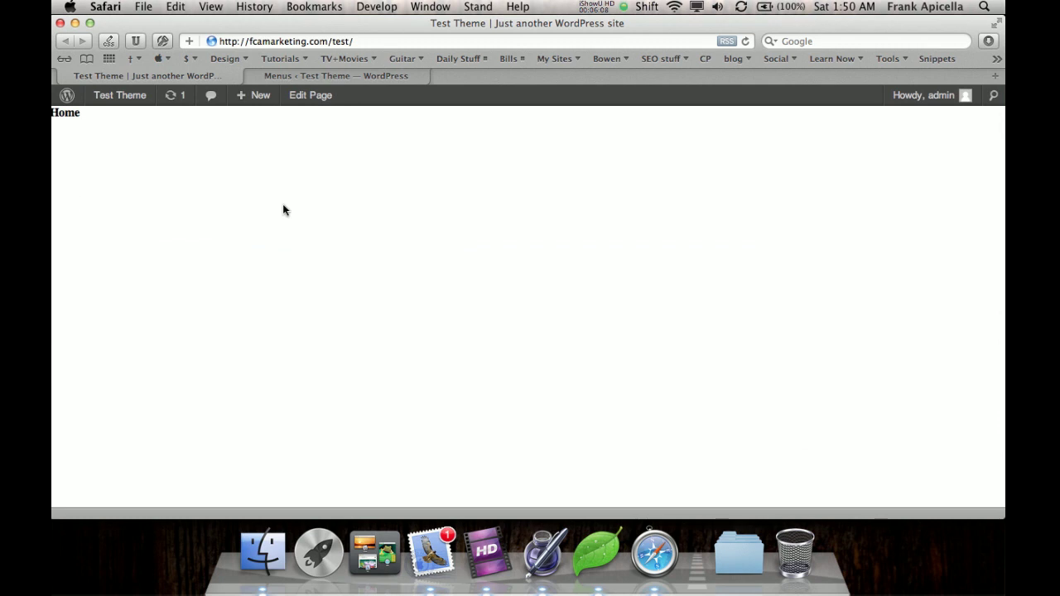
Close the front page tab and open the About WordPress 3.3.1 page.
left_click(338, 73)
left_click(178, 71)
left_click(65, 76)
left_click(66, 79)
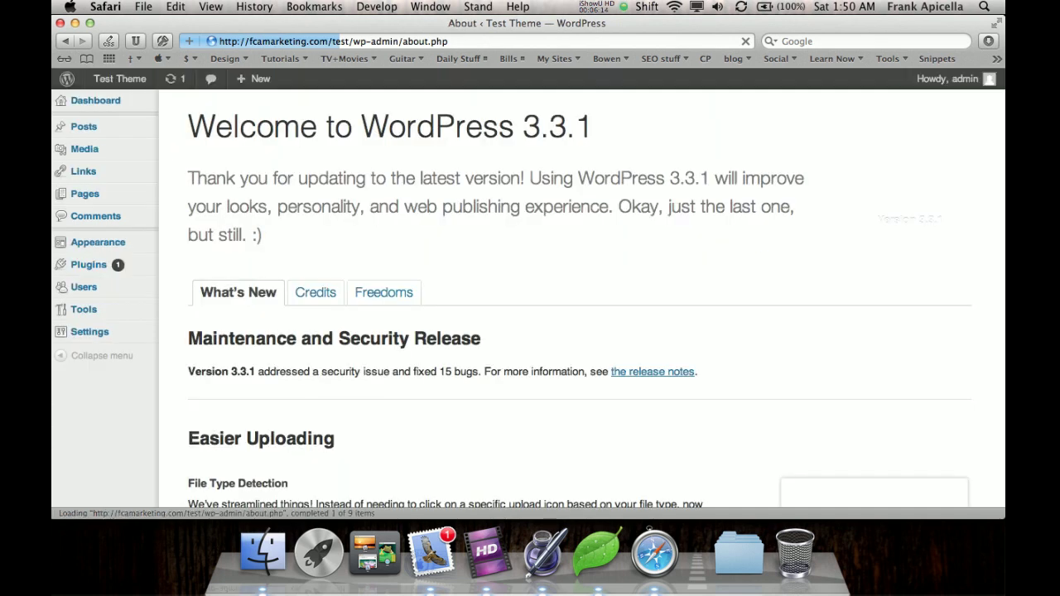